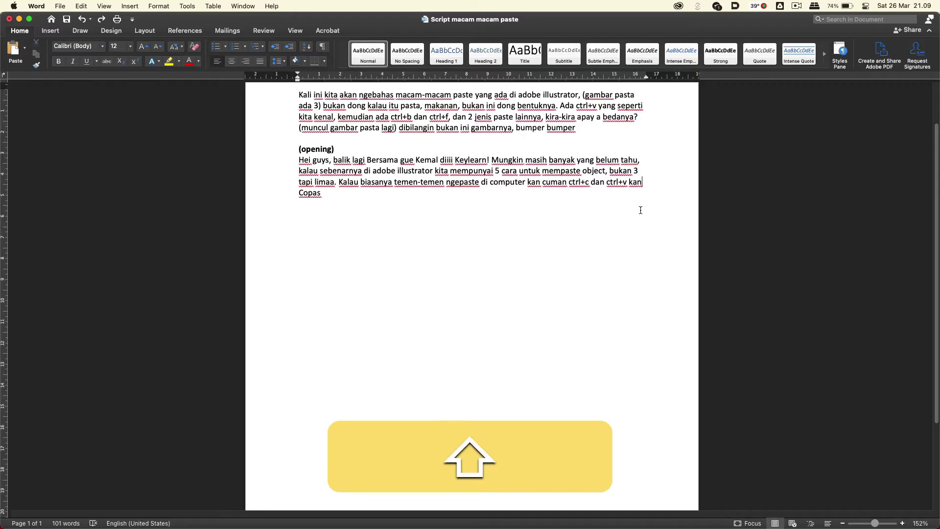
Step: Copy 'Copas' and paste it repeatedly so the paragraph ends with four Copas
key("shift+Right")
key("shift+Right")
key("shift+Right")
key("shift+Right")
key("shift+Right")
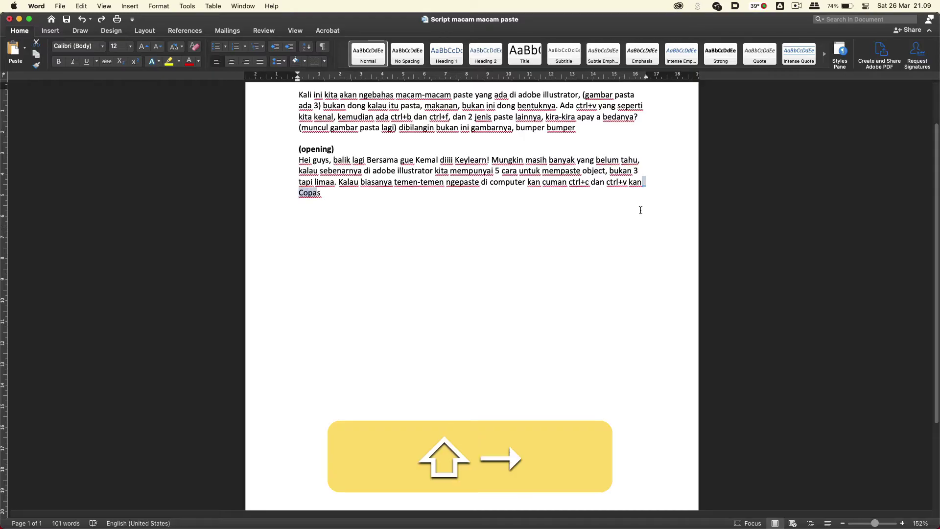
key("shift+super+Right")
key("super+c")
key("super+v")
key("super+v")
key("super+v")
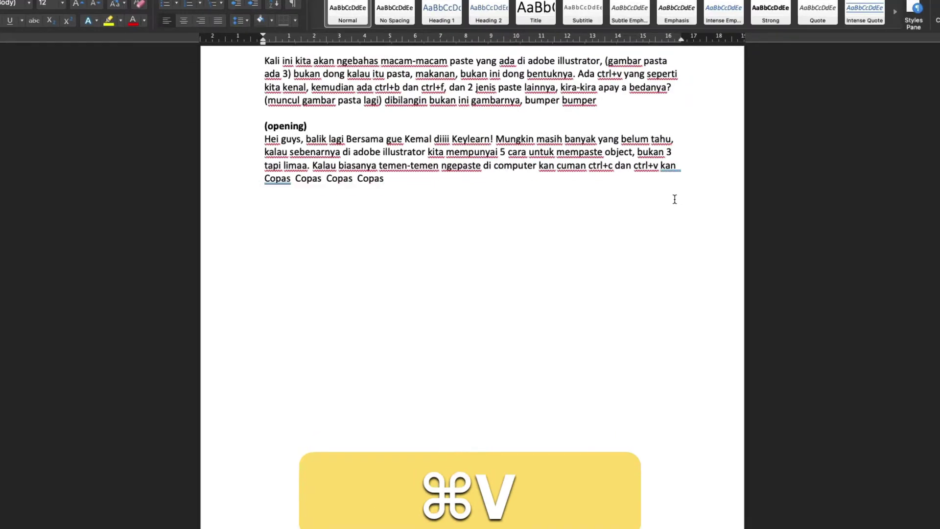
key("super+v")
key("super+v")
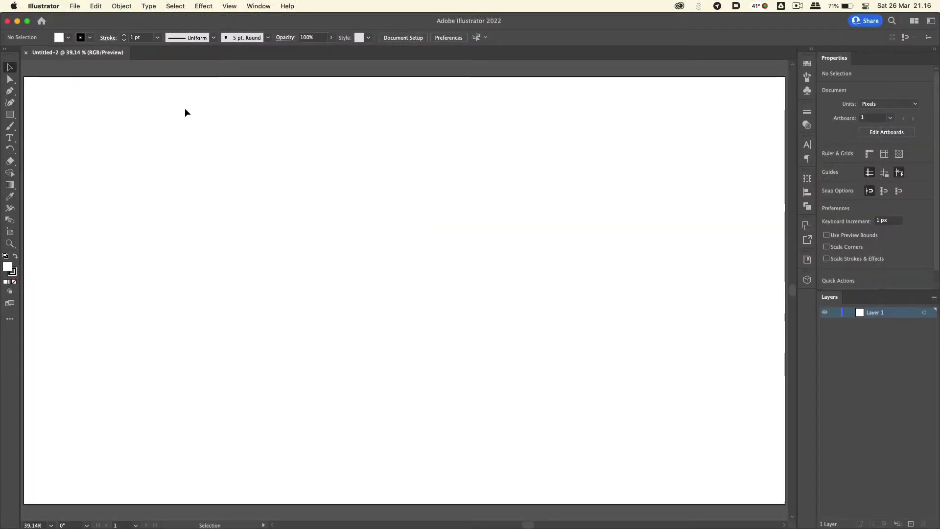
Step: Paste the floral artwork with its merah, hijau and daun groups from the Edit menu
left_click(96, 6)
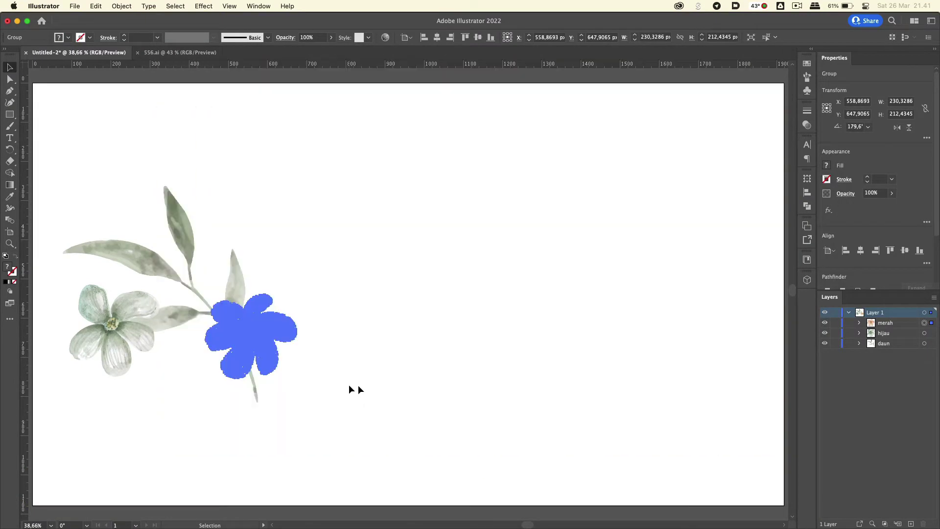
Step: Paste two more copies of the peach flower group
key("cmd+c")
key("cmd+v")
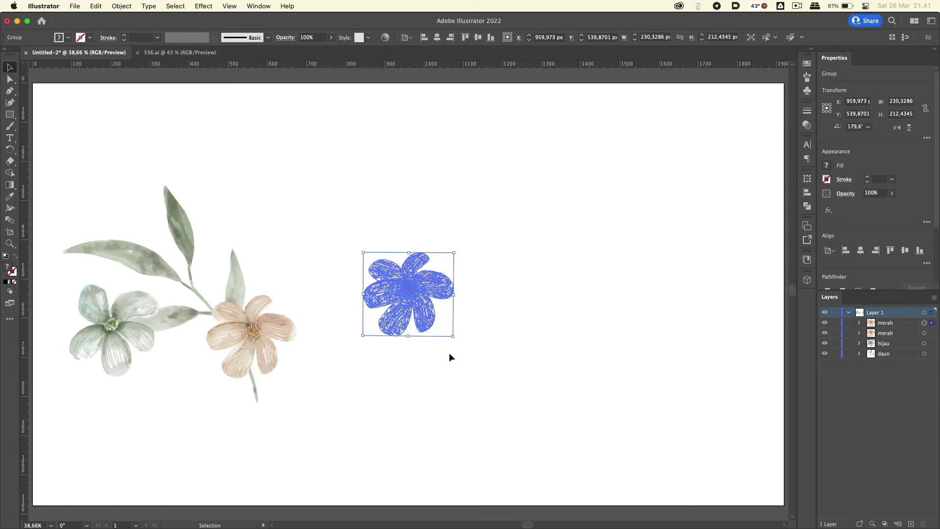
left_click(455, 389)
scroll(454, 387, "right", 5)
scroll(454, 388, "up", 3)
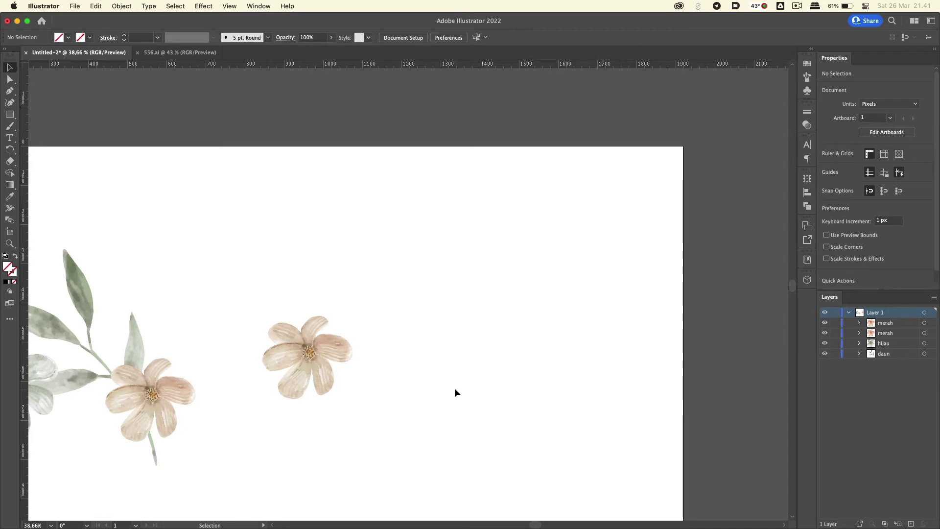
key("cmd+v")
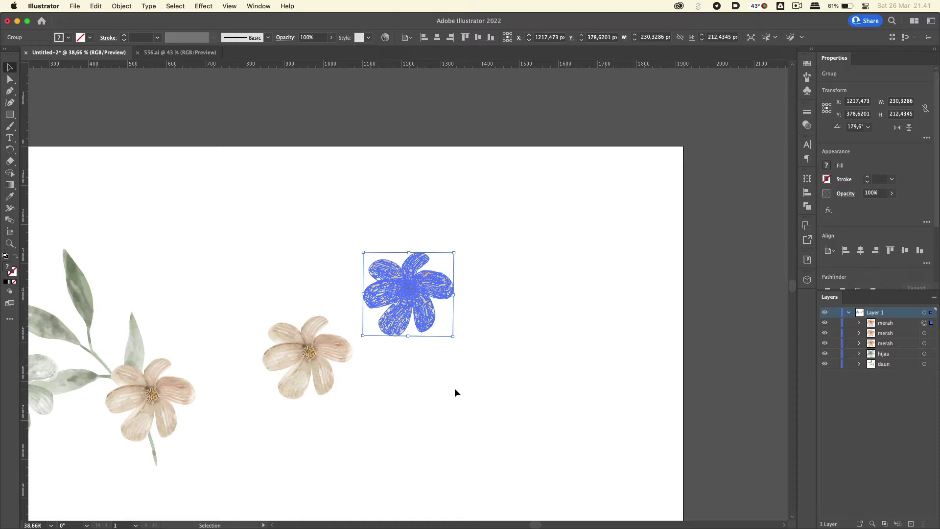
Step: Drag vertical and horizontal guides crossing at the third flower's centre, then capture the canvas area
left_click_drag(25, 244, 409, 261)
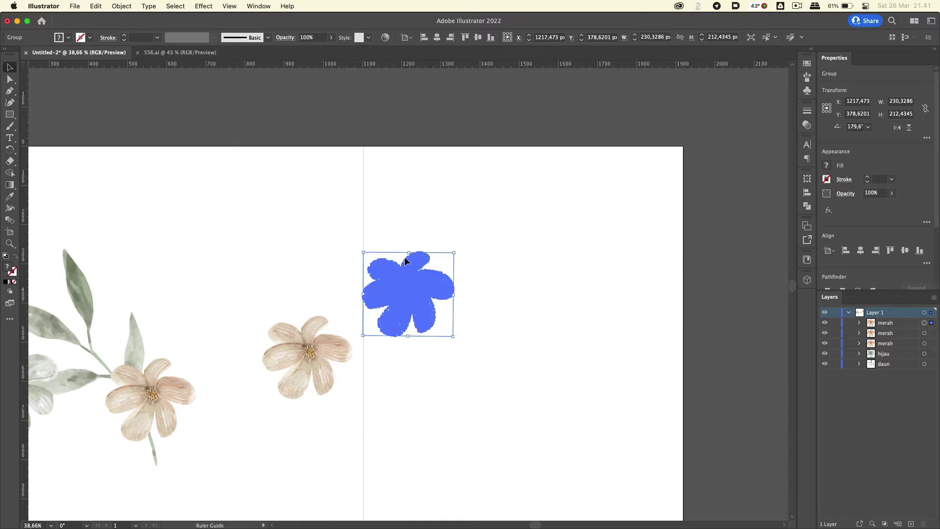
left_click(409, 261)
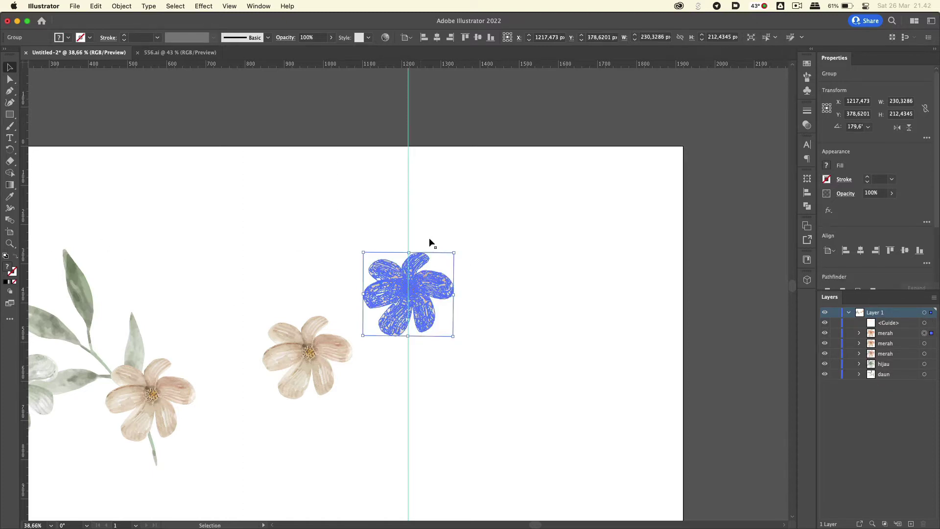
left_click_drag(447, 67, 472, 295)
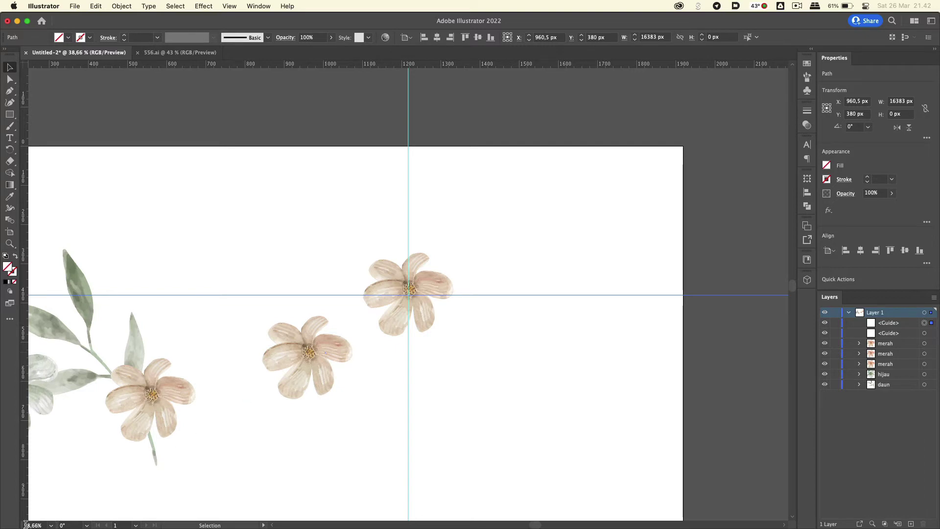
left_click_drag(28, 67, 790, 520)
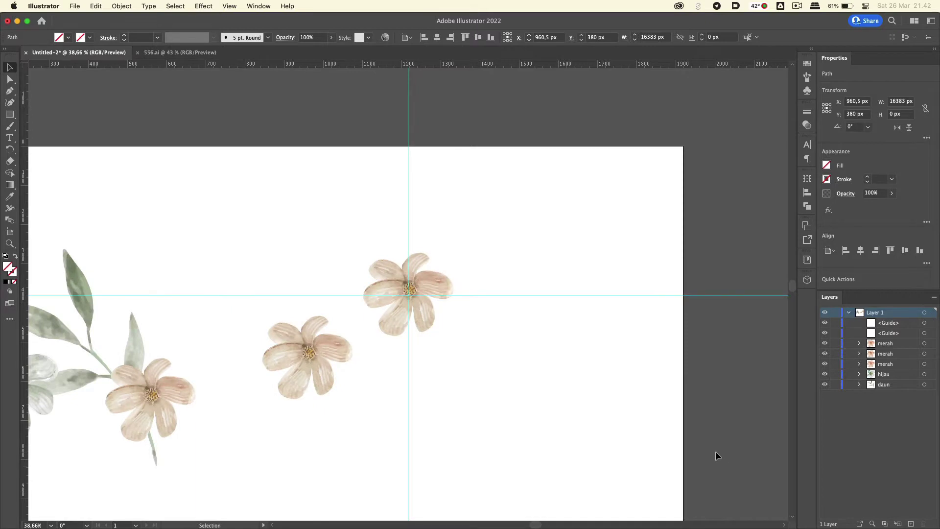
Step: Paste the canvas screenshot as image BFpQ7V.tif and add another vertical guide
left_click(715, 451)
scroll(715, 452, "up", 5)
scroll(716, 451, "left", 5)
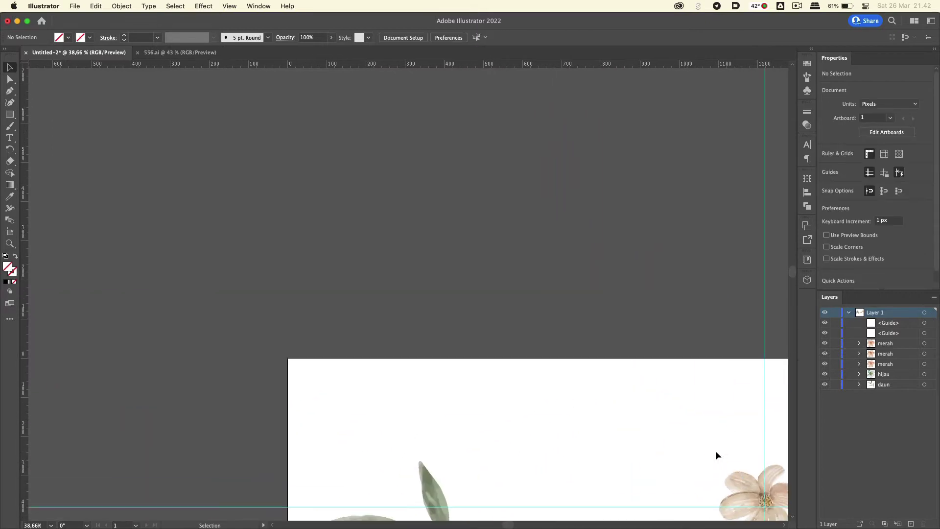
key("super+v")
scroll(441, 236, "down", 3)
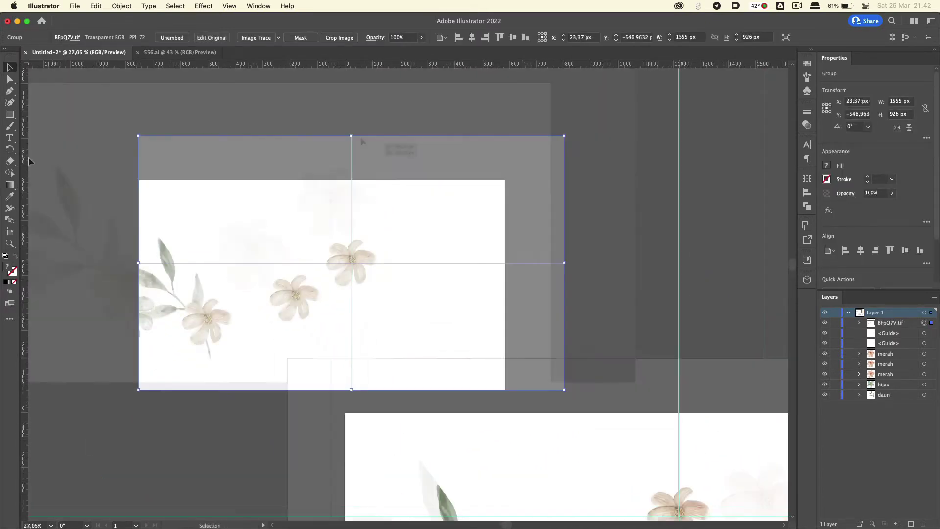
left_click_drag(24, 160, 352, 147)
left_click_drag(387, 64, 568, 261)
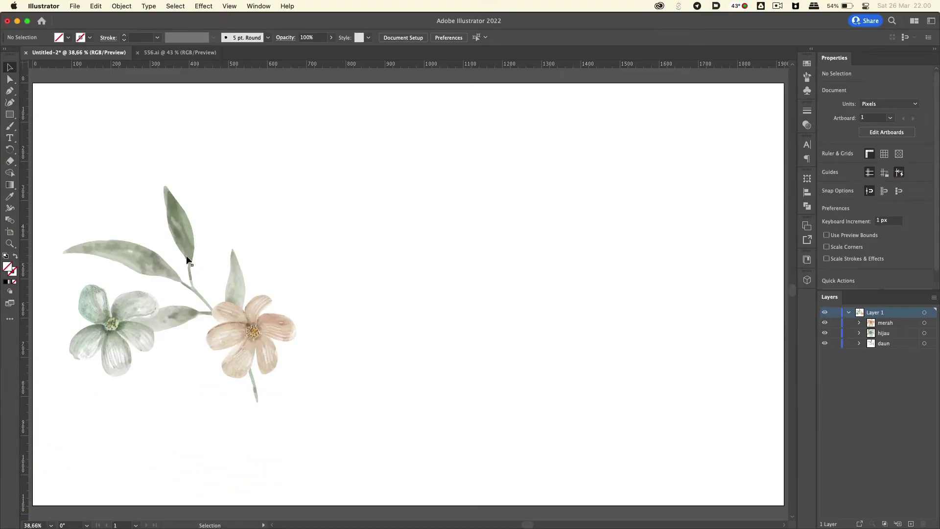
Step: Duplicate the leaf branch and place the rotated copy on the right
left_click(187, 260)
key("cmd+c")
key("cmd+v")
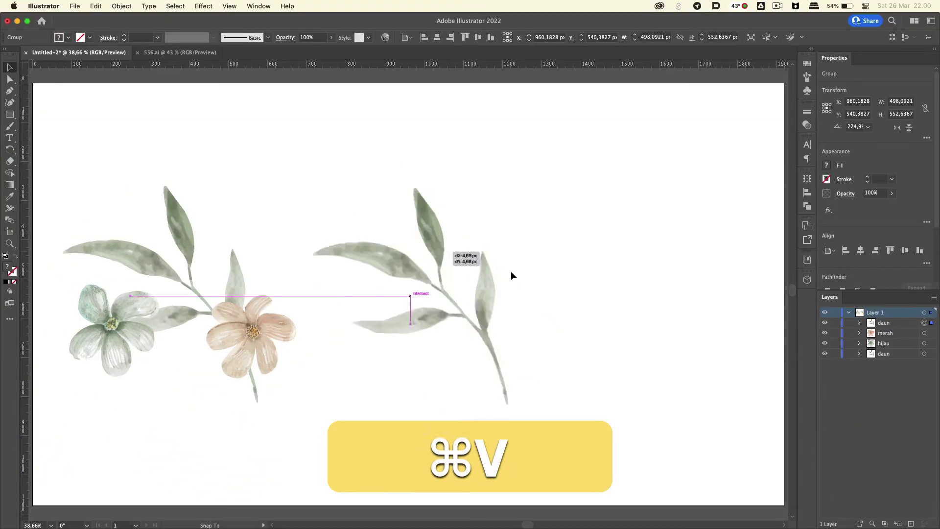
left_click_drag(510, 272, 134, 325)
Step: Duplicate the green flower and move the copy to the lower right
left_click(134, 324)
key("cmd+c")
key("cmd+v")
mouse_move(460, 255)
left_mouse_down()
mouse_move(579, 368)
mouse_move(583, 417)
left_mouse_up()
left_click(477, 389)
left_click(487, 394)
Step: Duplicate the peach flower and rotate the copy onto the right branch
left_click(256, 331)
key("cmd+c")
key("cmd+v")
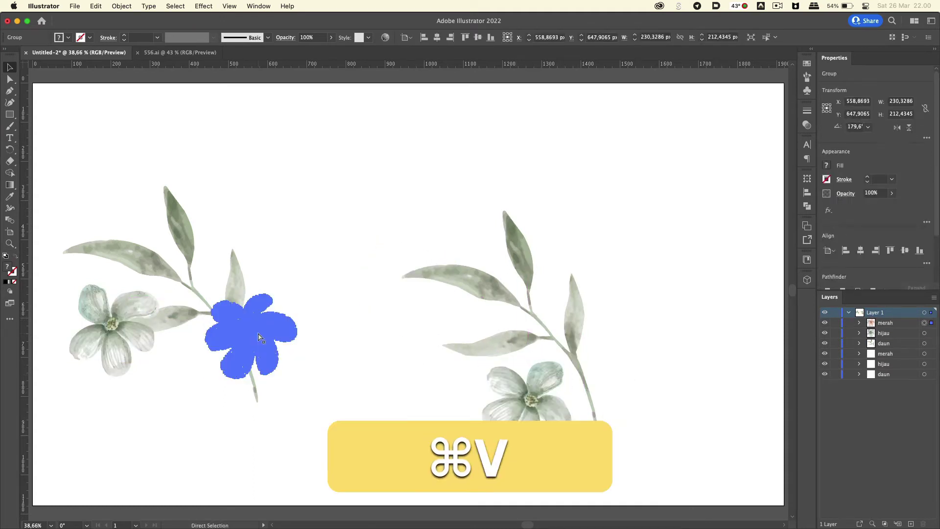
left_click_drag(407, 304, 628, 363)
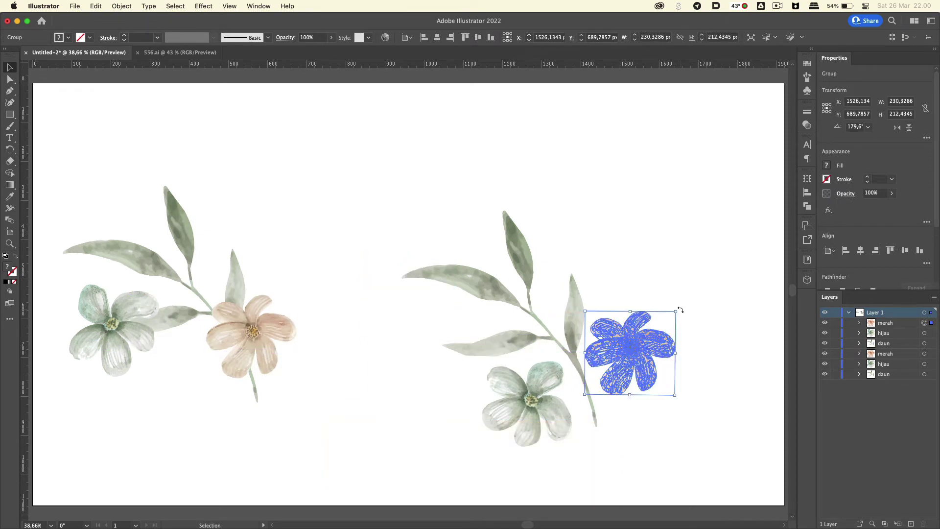
mouse_move(676, 313)
left_mouse_down()
mouse_move(558, 341)
mouse_move(568, 315)
left_mouse_up()
left_click(628, 230)
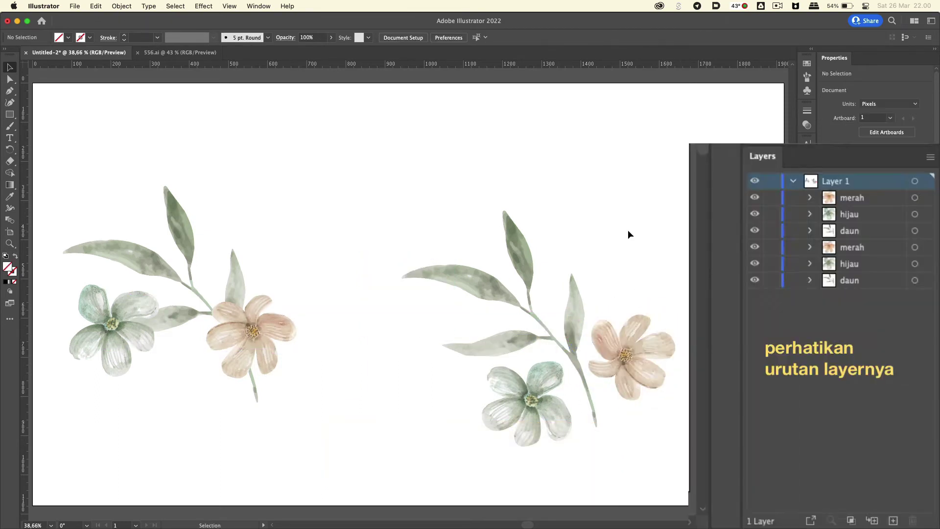
Step: Add two more peach flower copies, above the left branch and on the upper-right stem
left_click(287, 328)
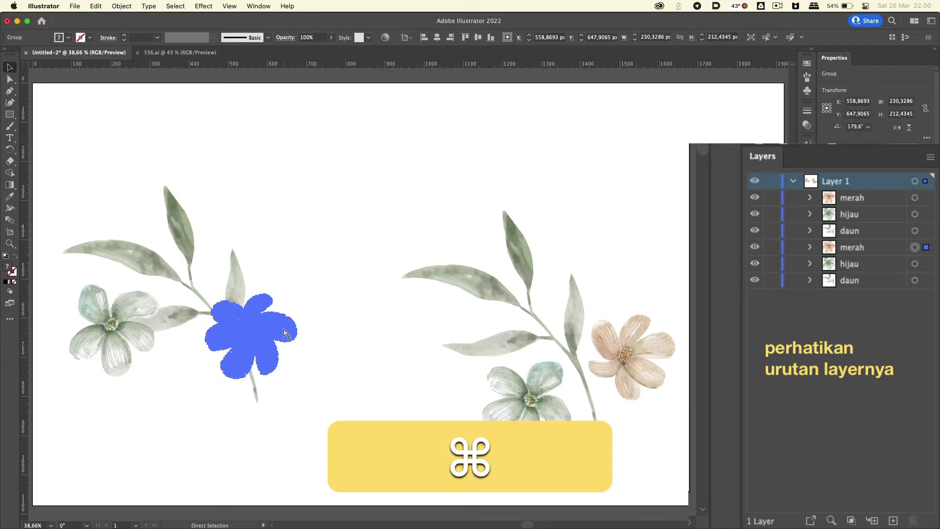
key("super+c")
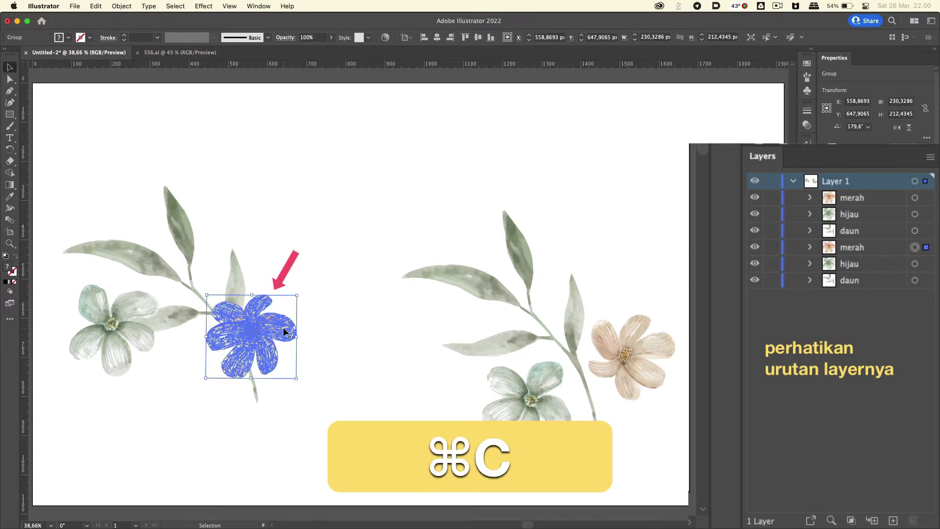
left_click(188, 247)
key("super+v")
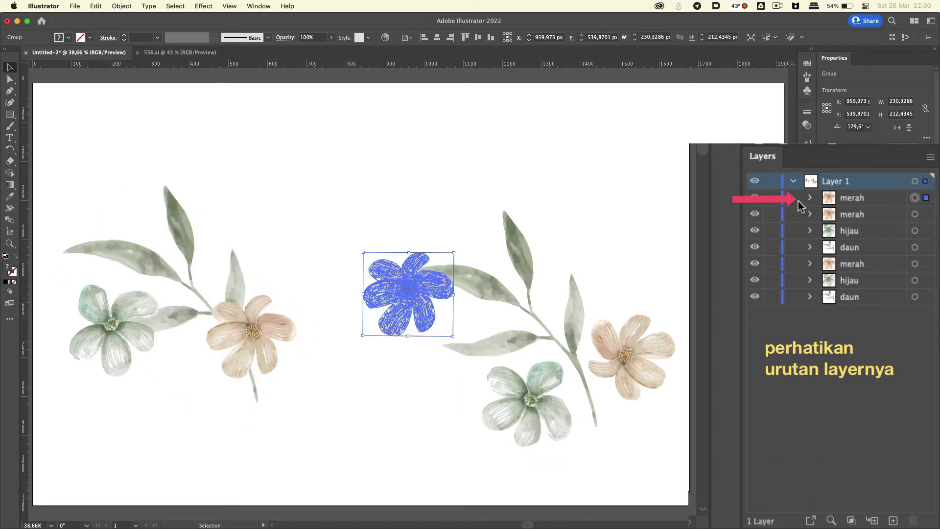
left_click_drag(427, 305, 261, 201)
left_click(541, 375)
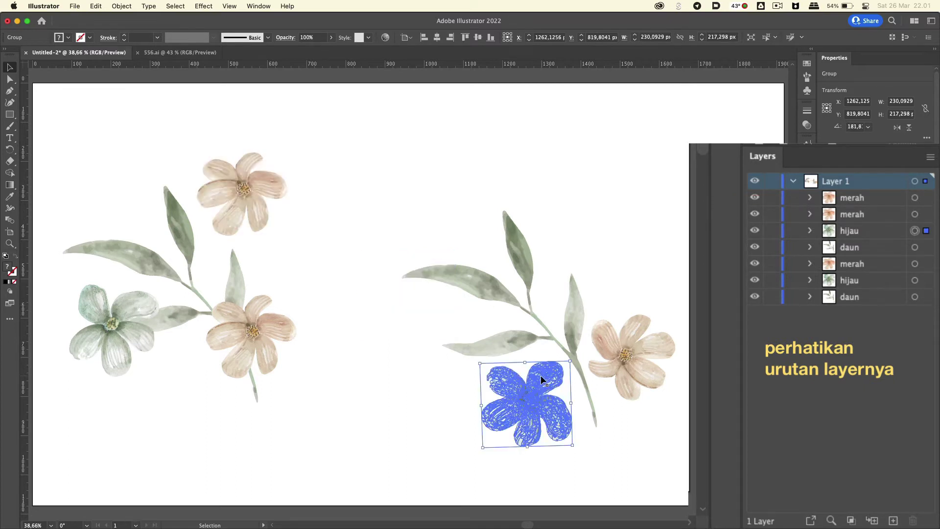
key("super")
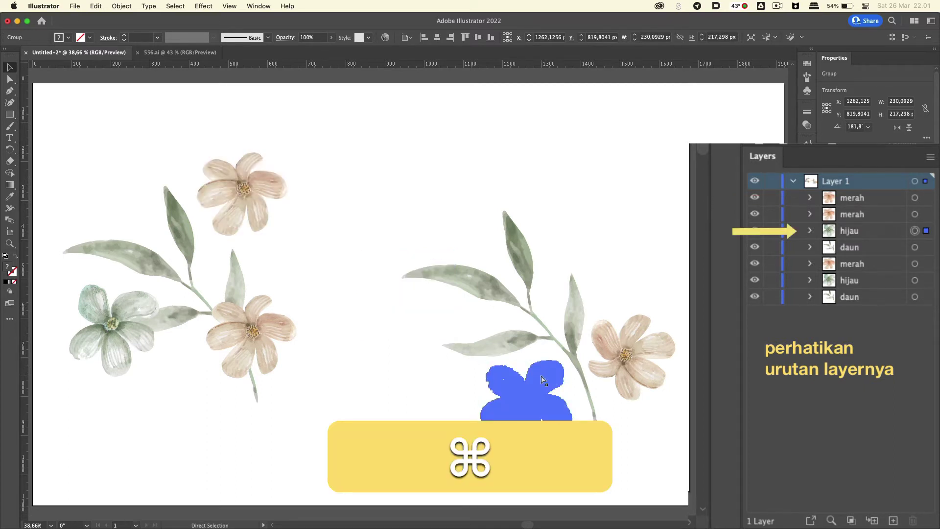
key("super+v")
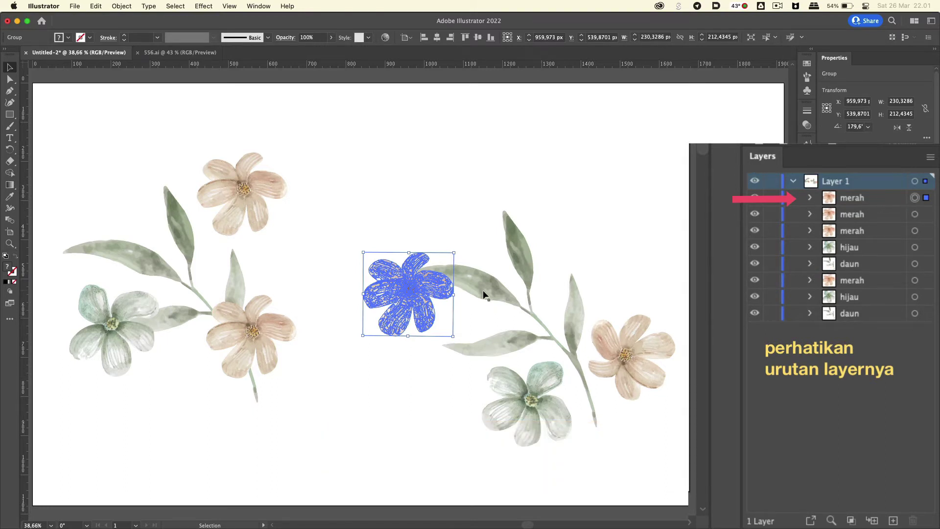
left_click_drag(421, 320, 588, 238)
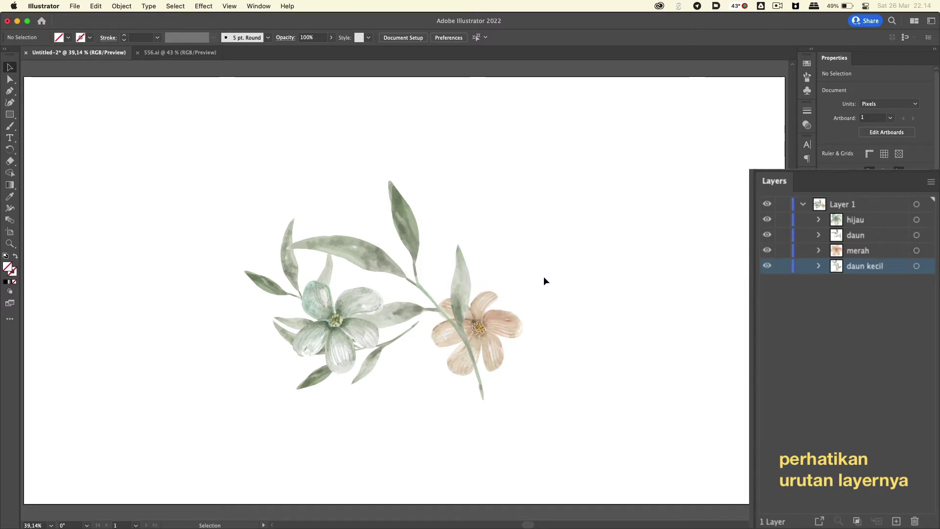
Step: Restack the pink flower in front of the daun leaf group with Paste in Front
left_click(509, 334)
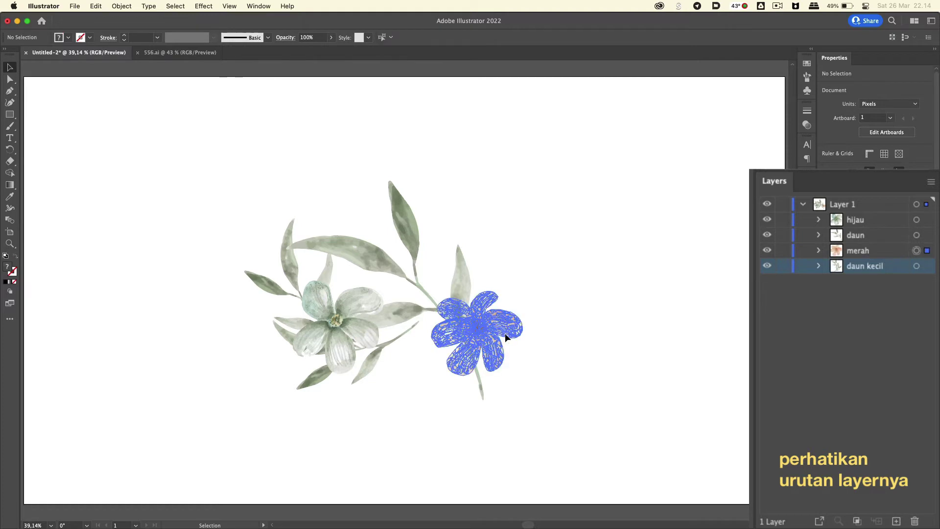
key("super+c")
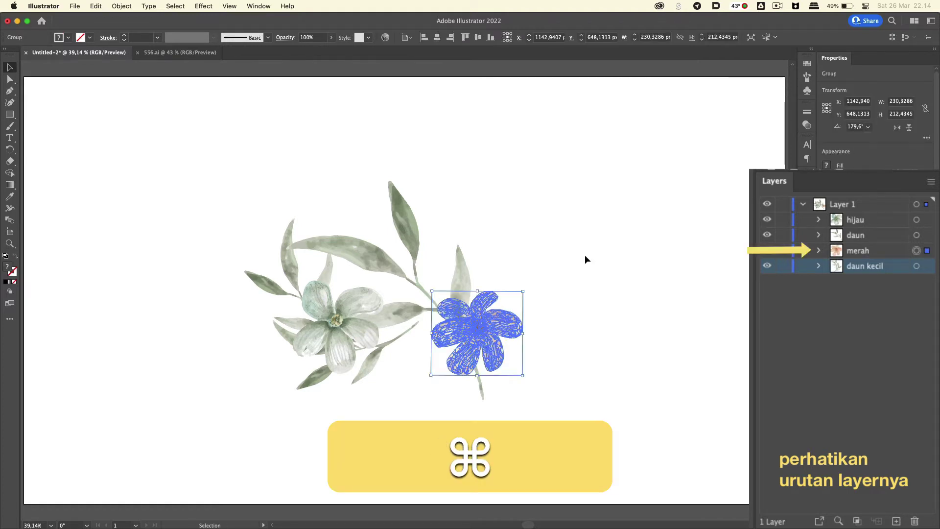
key("super+x")
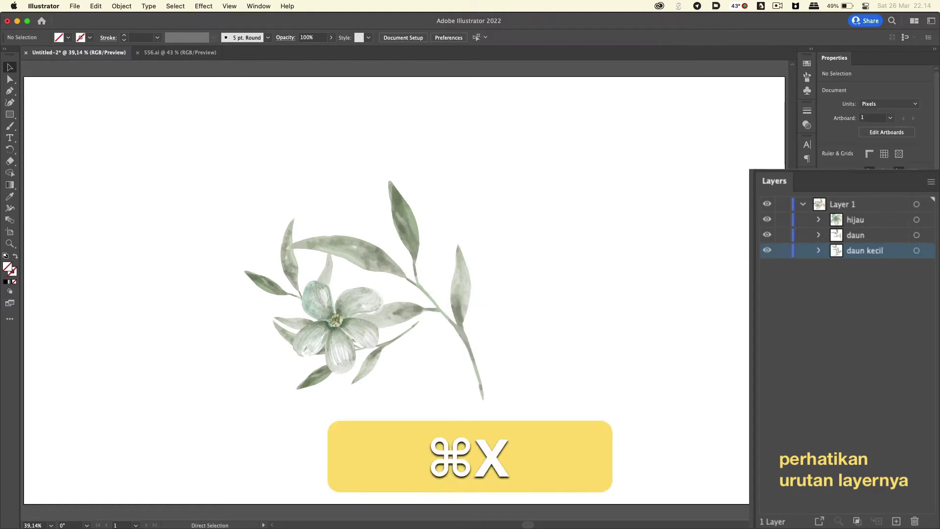
left_click(413, 226)
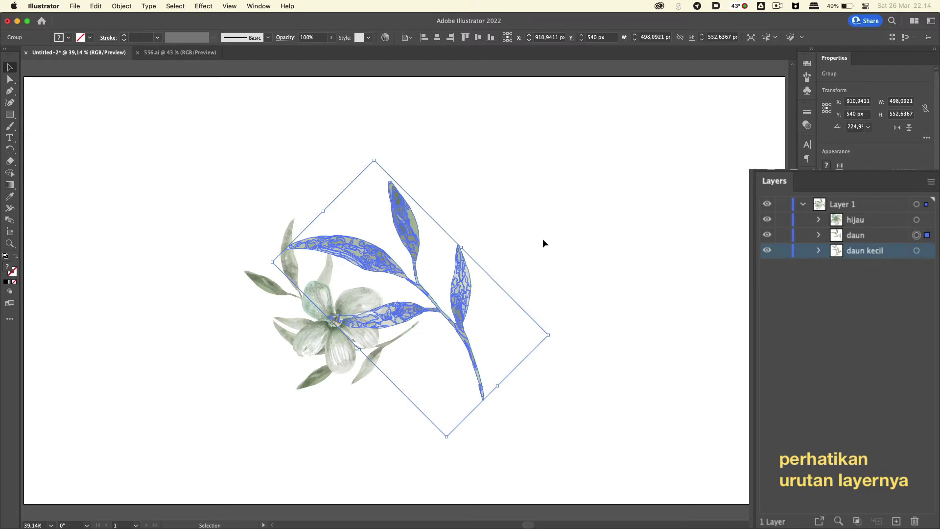
key("super")
key("super+f")
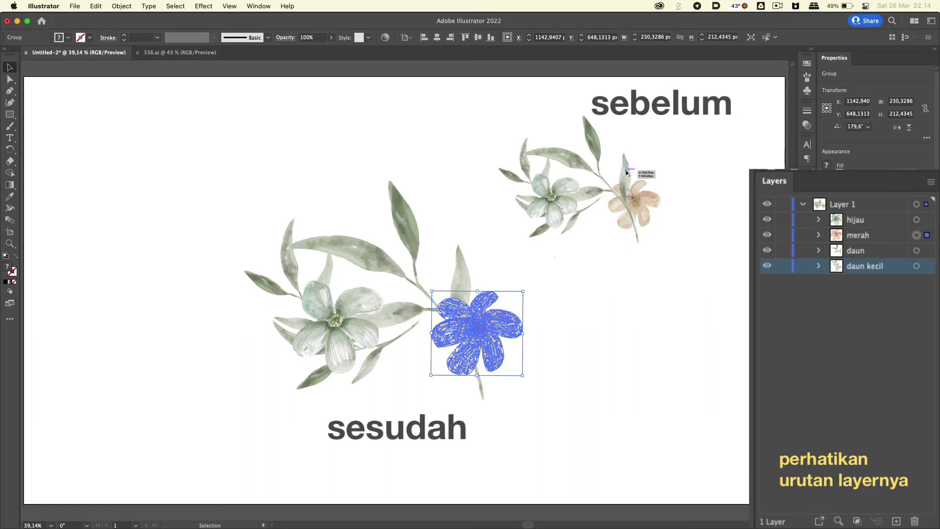
left_click(554, 249)
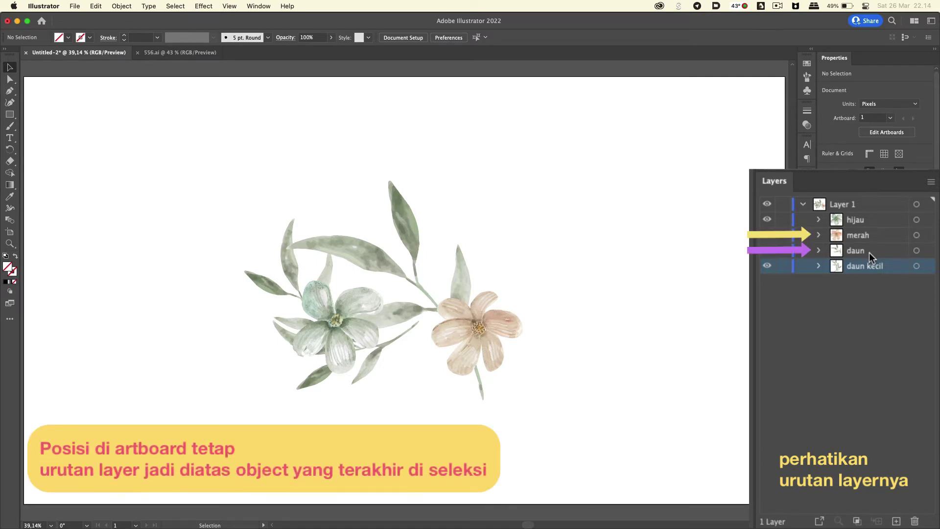
Step: Restack the pink flower in front of the green flower group and move it over it
left_click(408, 239)
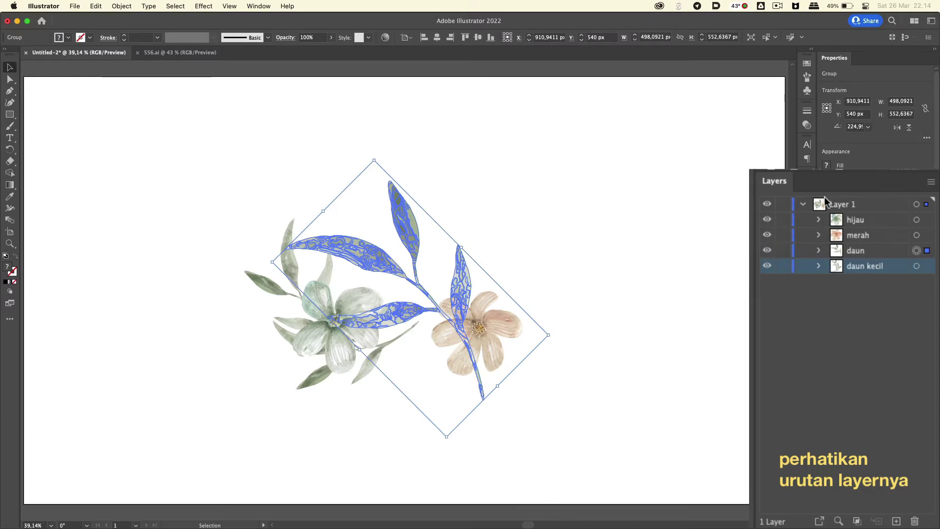
left_click(534, 294)
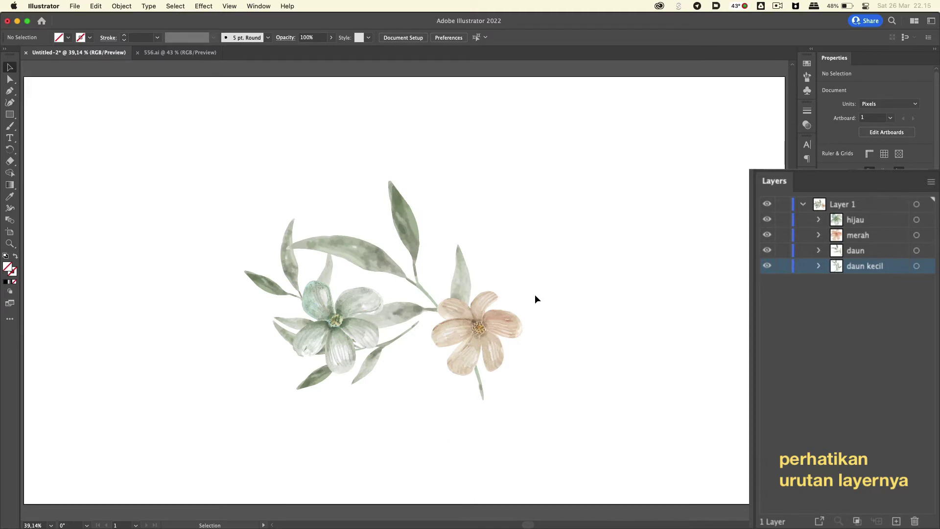
left_click(514, 317)
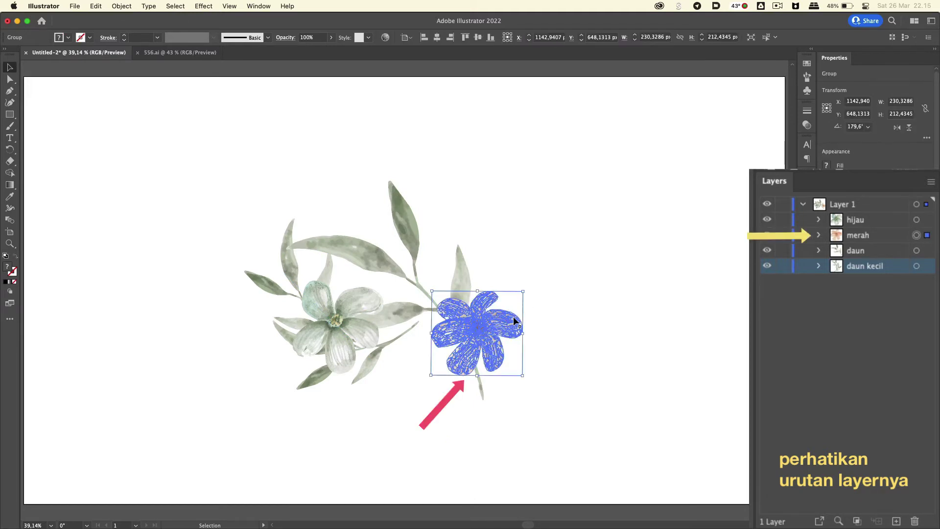
left_click(363, 333)
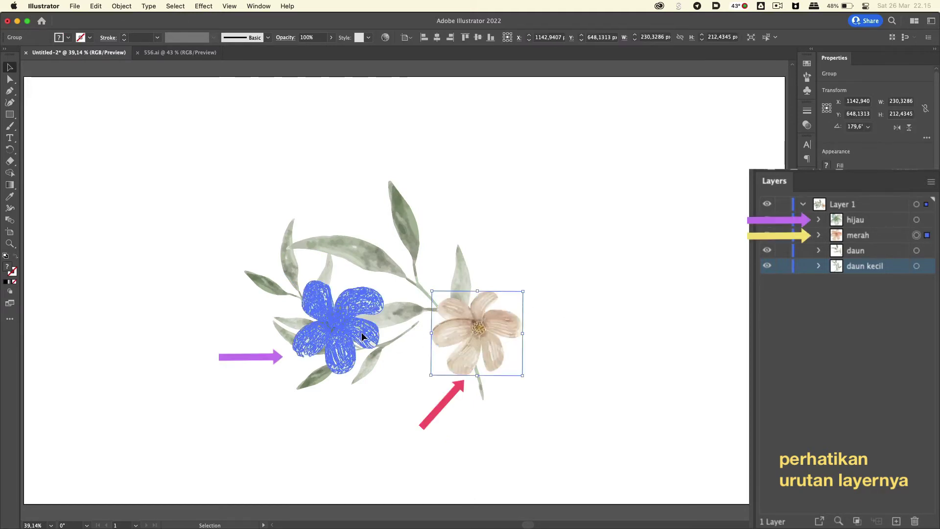
left_click(466, 343)
key("super+x")
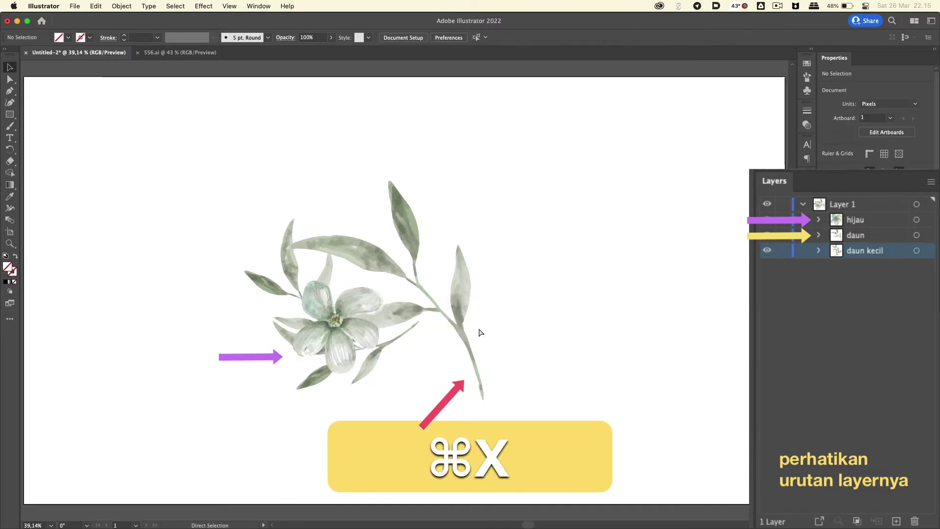
left_click(362, 332)
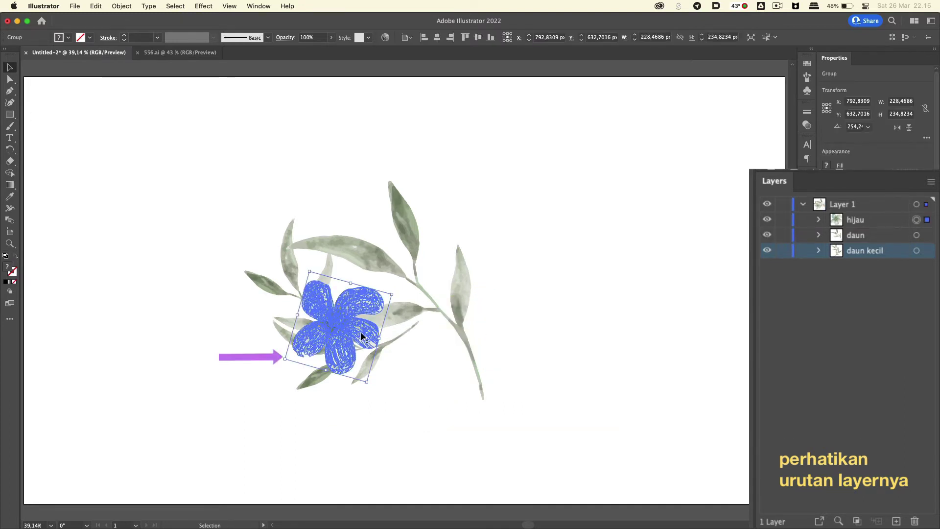
key("super+f")
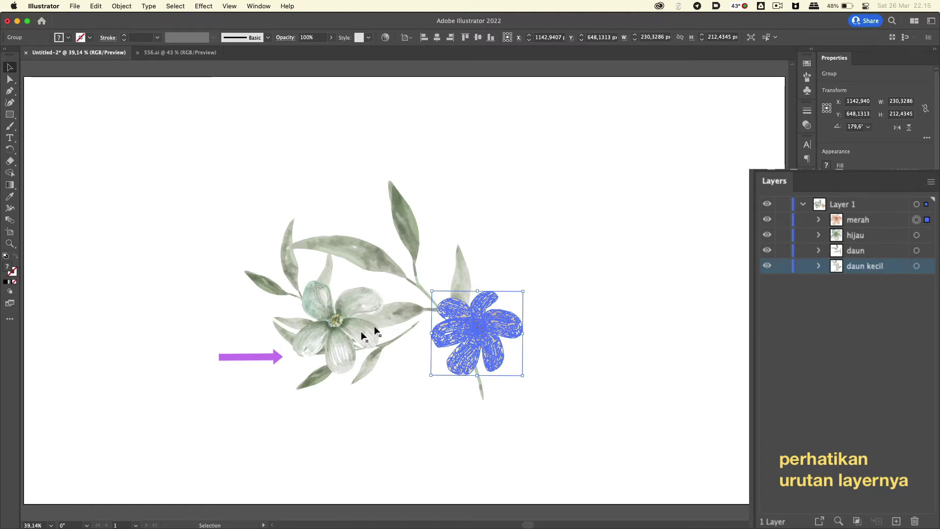
left_click(555, 296)
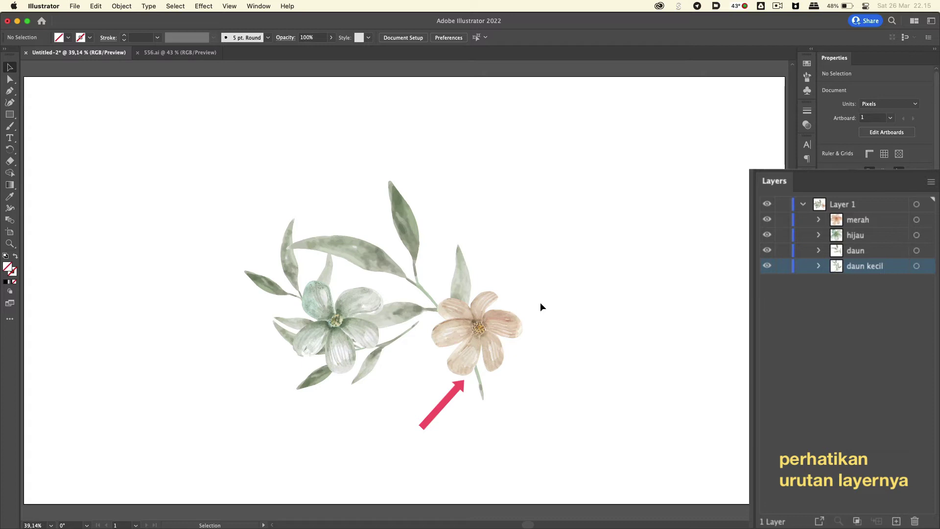
mouse_move(508, 322)
left_mouse_down()
mouse_move(427, 344)
mouse_move(311, 316)
mouse_move(334, 265)
left_mouse_up()
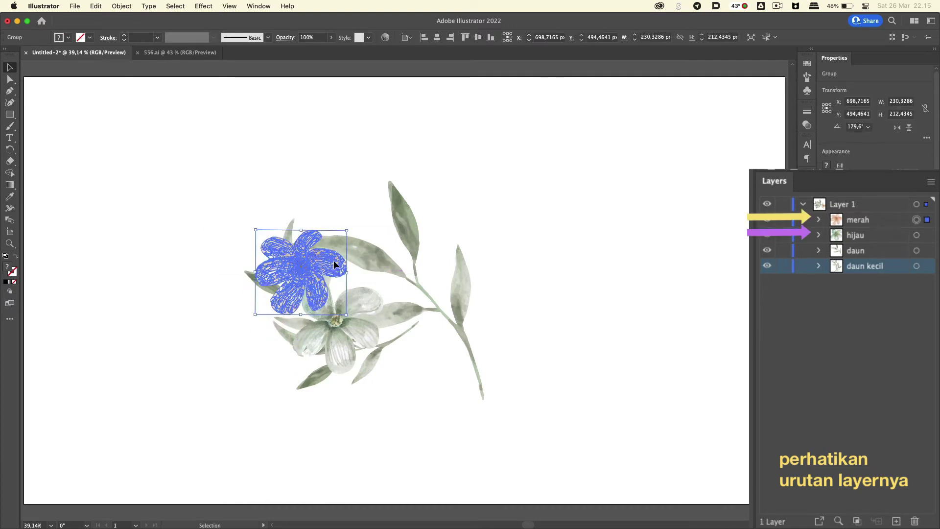
left_click(327, 209)
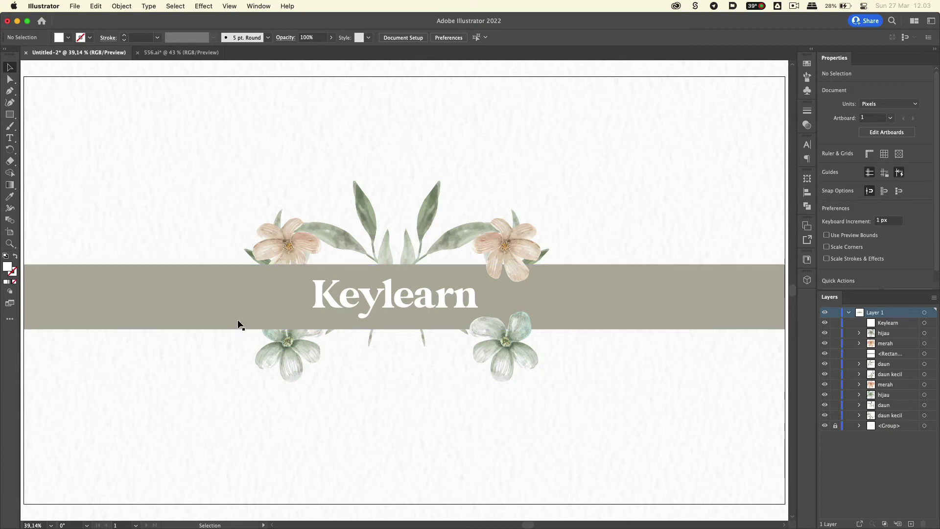
Step: Cut the upper-left pink and lower-left green flowers and paste them in front of the grey band
left_click(269, 251)
left_click(279, 350, "shift")
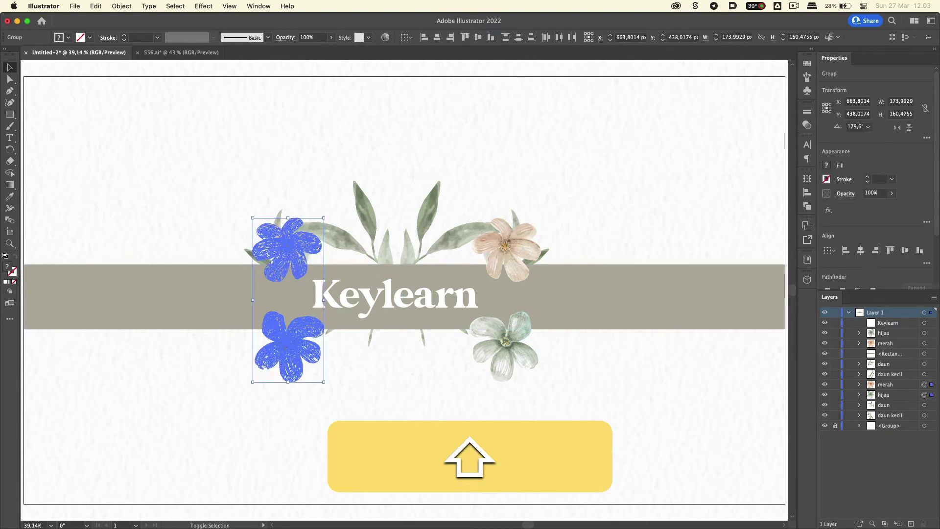
key("shift+super+x")
left_click(262, 318)
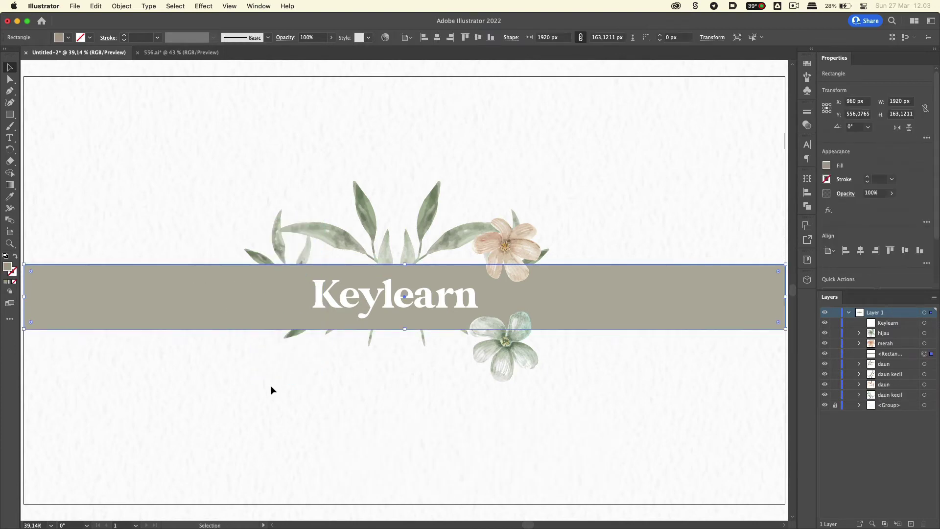
key("super+f")
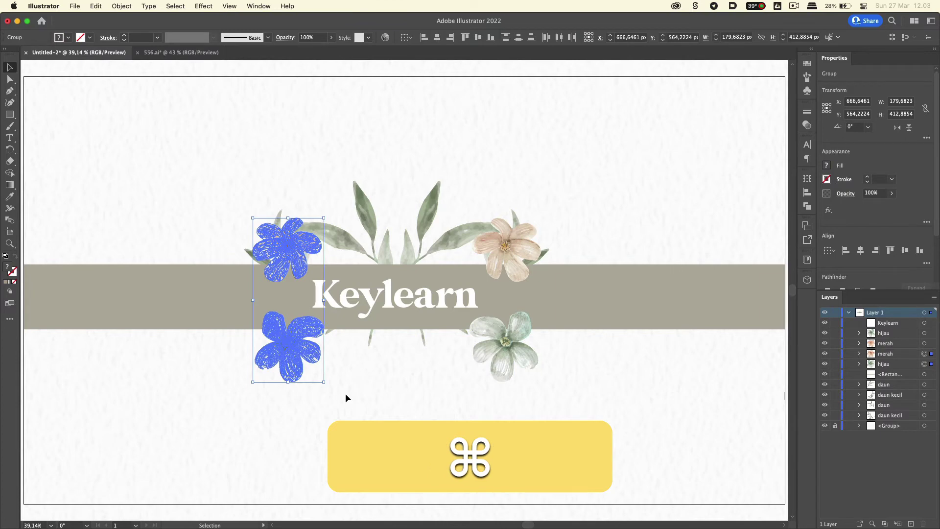
left_click(346, 394)
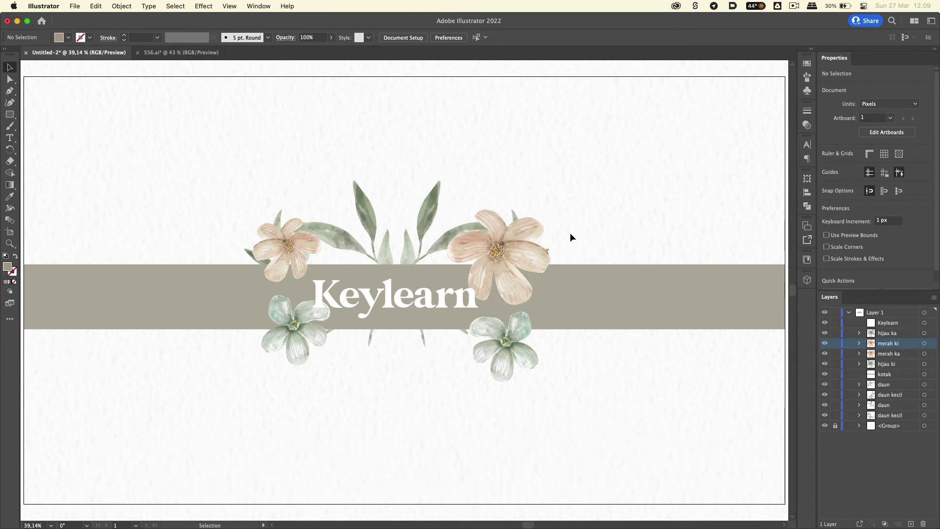
Step: Paste the right-hand pink and bottom-left green flowers behind the kotak rectangle
left_click(532, 255)
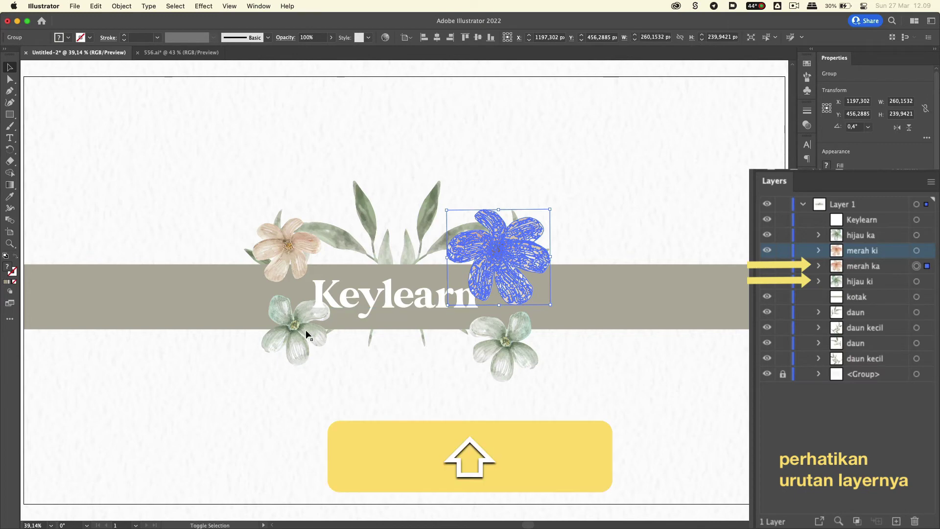
left_click(306, 330, "shift")
key("super+x")
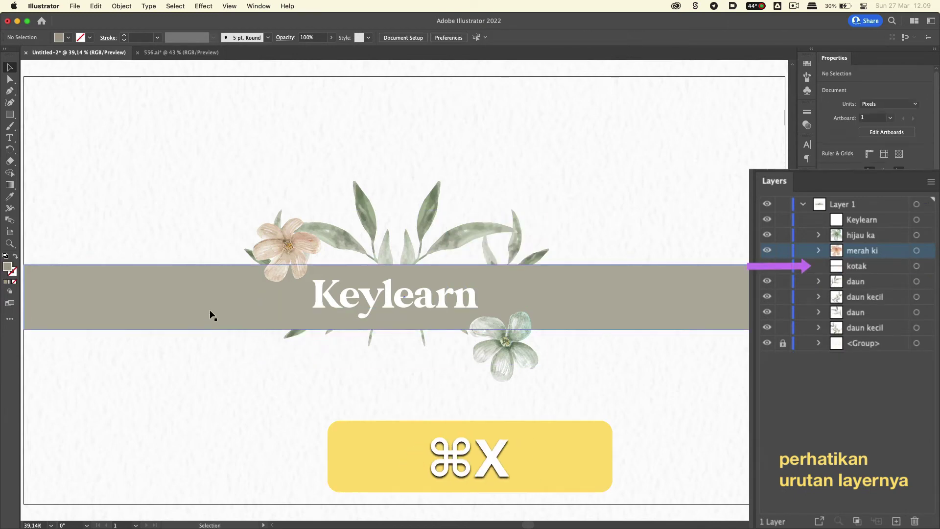
left_click(210, 311)
key("super+b")
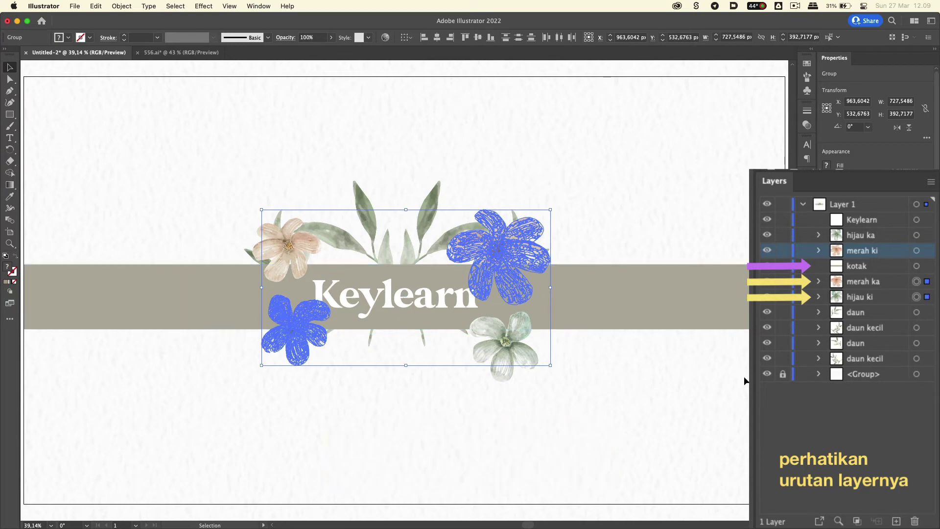
left_click(604, 405)
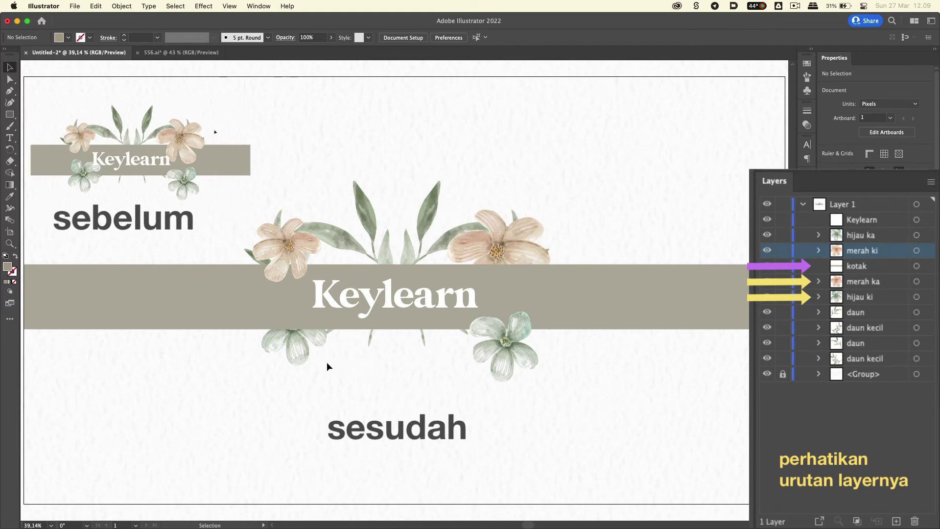
Step: Cut the flowers again and paste them back in front of the banner rectangle
left_click(330, 346)
left_click(496, 257, "shift")
key("shift+super+x")
left_click(579, 301)
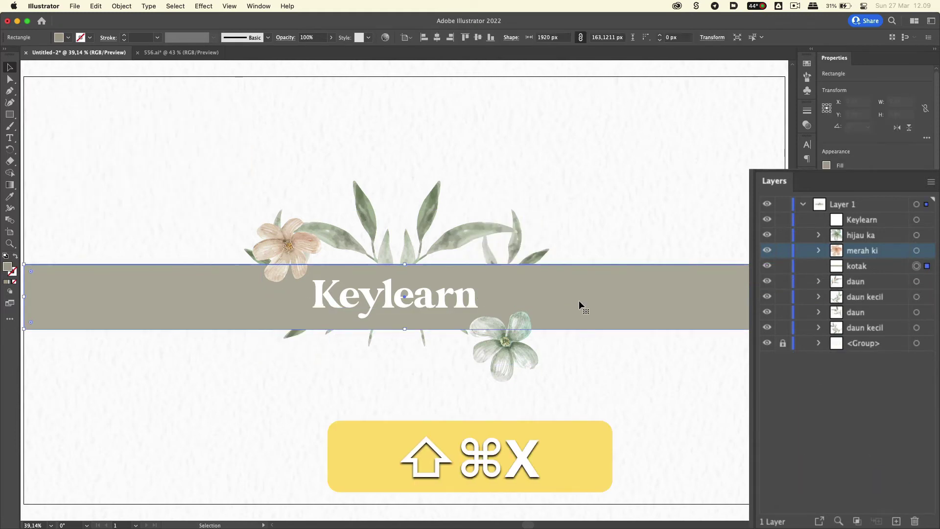
key("super+f")
left_click(630, 190)
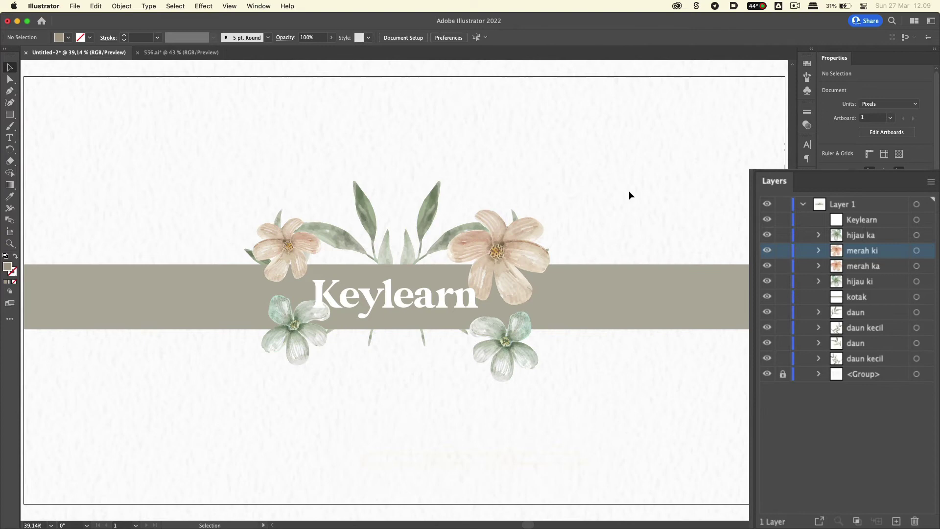
Step: Move the upper-right and lower-left green flowers behind the banner rectangle once more
left_click(483, 280)
left_click(294, 328, "shift")
key("shift+super+x")
left_click(245, 315)
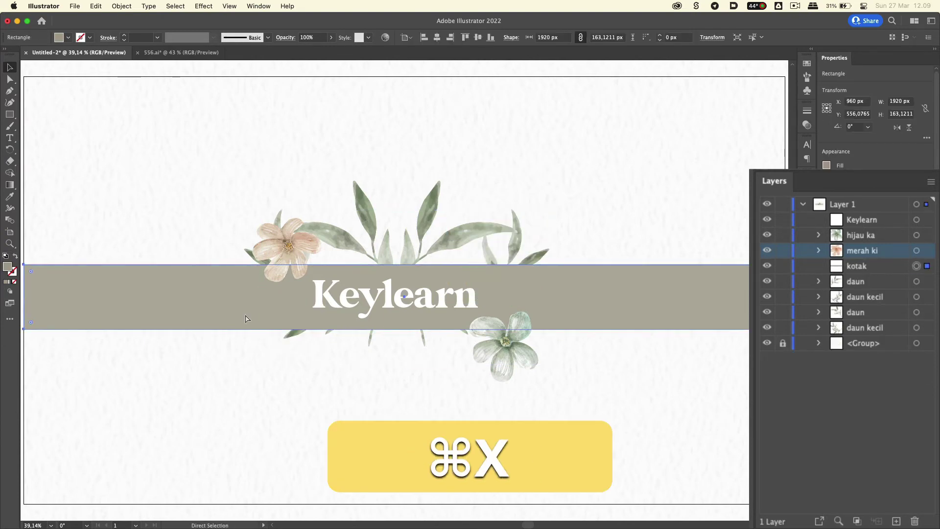
key("super+b")
left_click(263, 411)
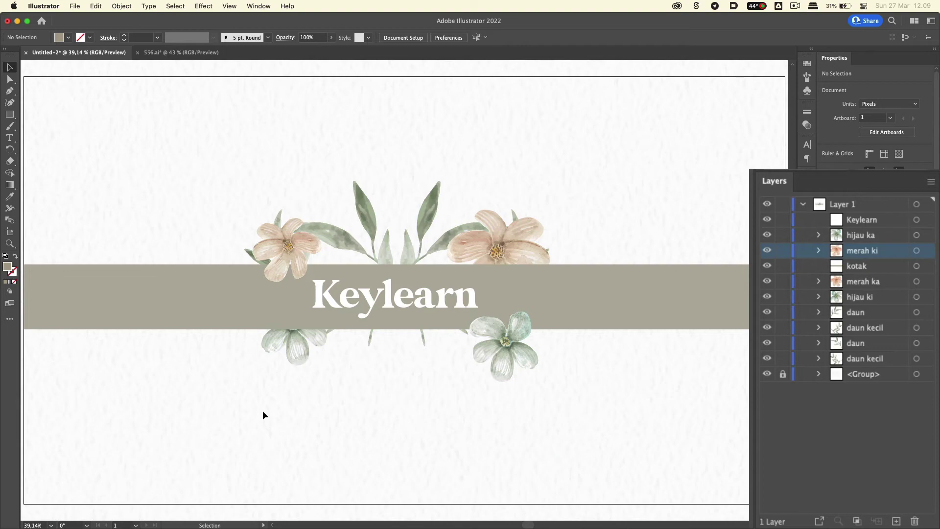
key("F7")
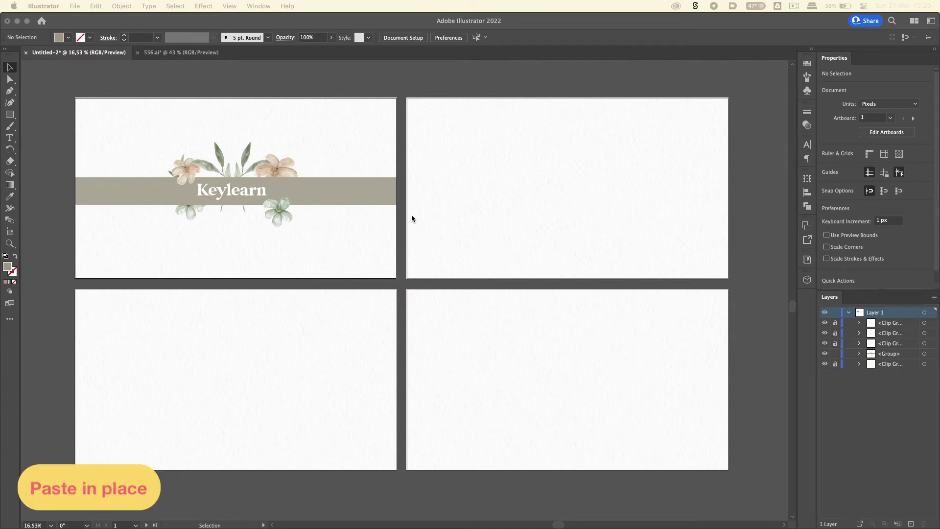
left_click(274, 209)
key("super+c")
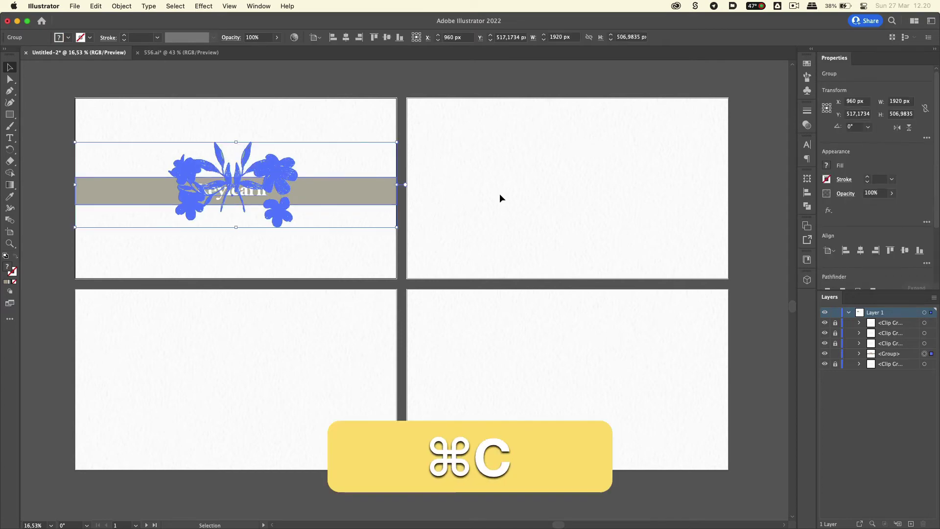
left_click(500, 198)
key("super+v")
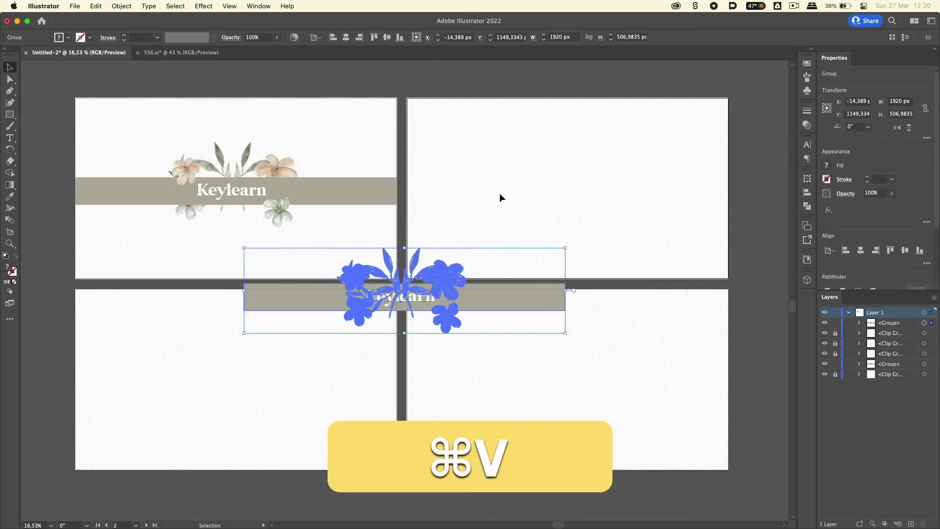
left_click(618, 417)
key("super+v")
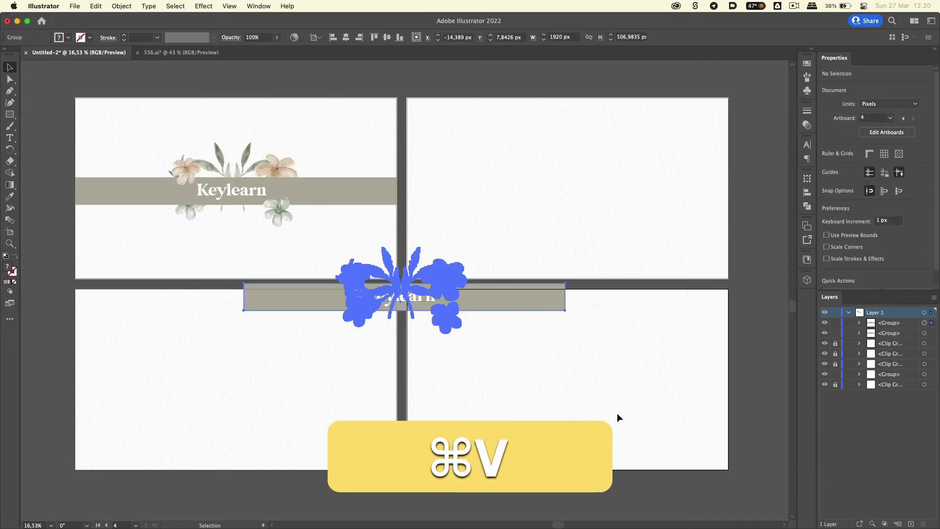
key("super+z")
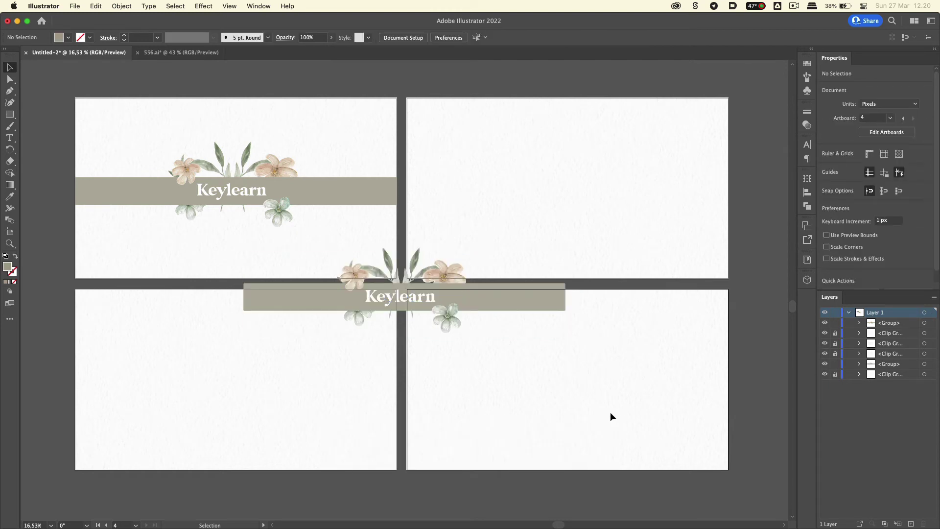
left_click(468, 298)
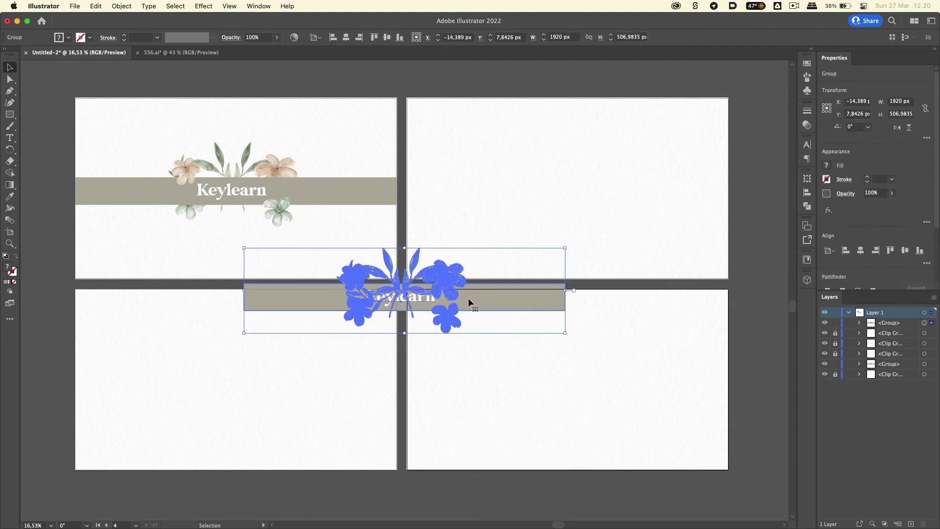
key("Delete")
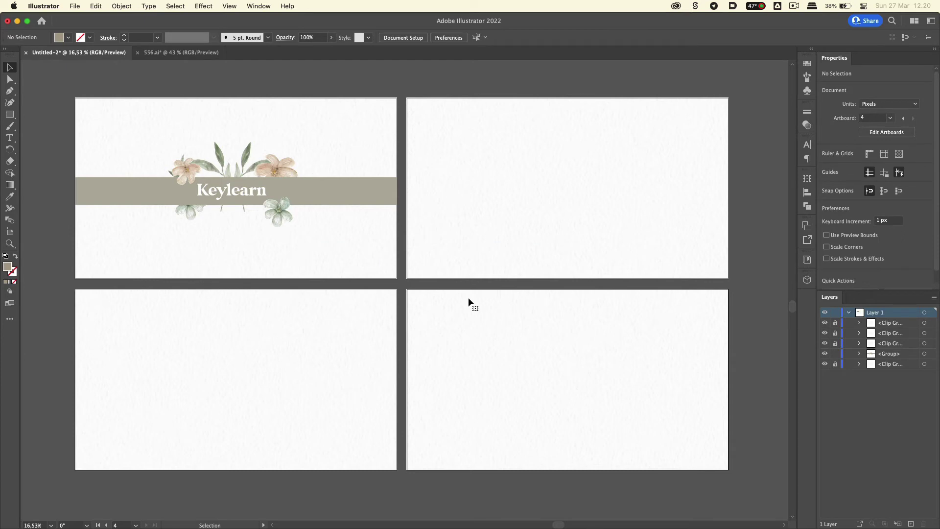
left_click(306, 192)
key("super+c")
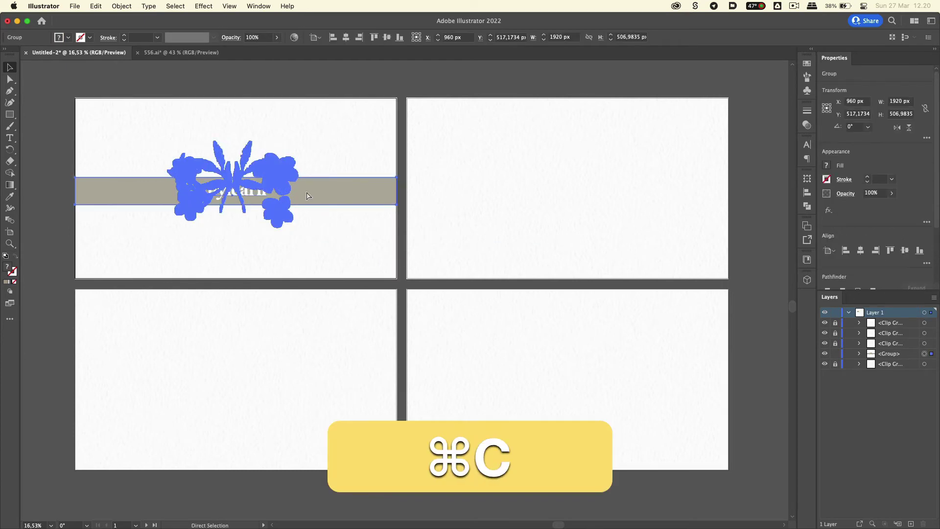
left_click(537, 175)
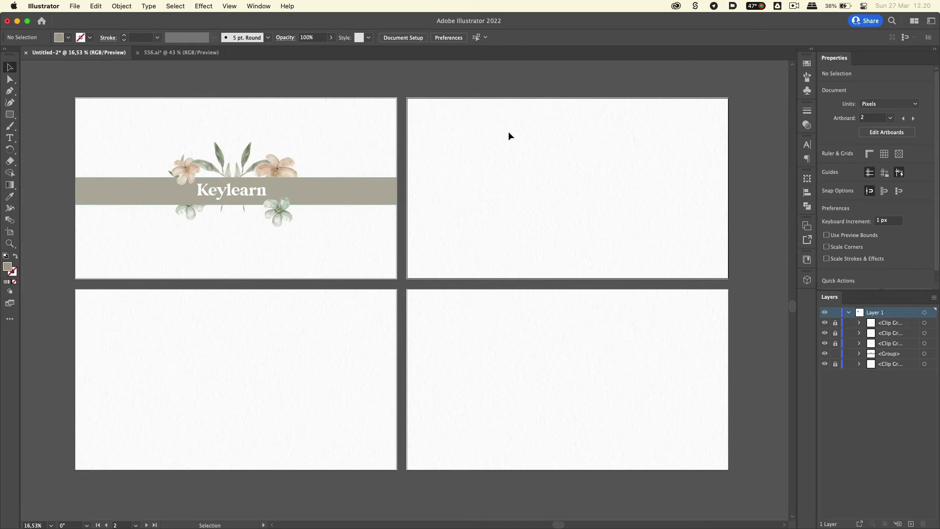
Step: Paste the banner in place on artboards 2, 3 and 4
scroll(509, 132, "up", 5)
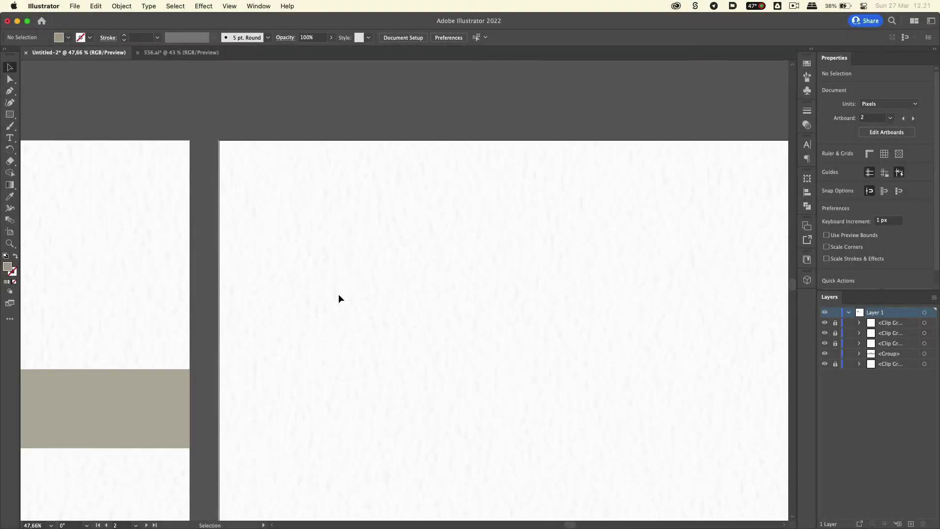
scroll(349, 309, "down", 3)
scroll(349, 309, "down", 4)
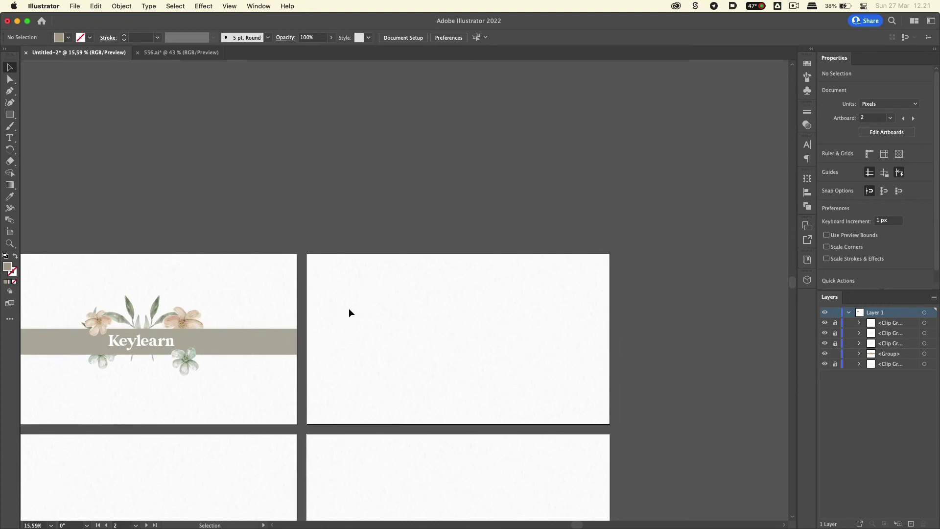
key("shift+super+v")
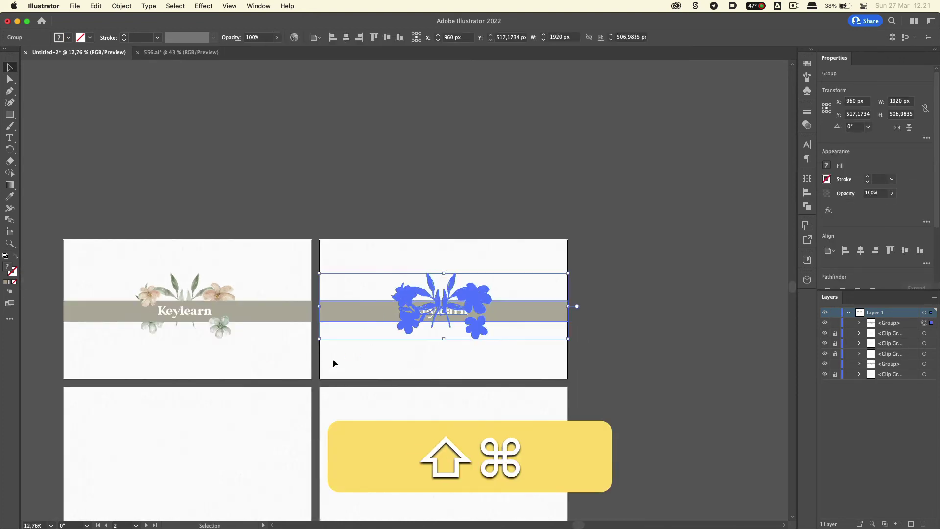
left_click(275, 408)
scroll(276, 409, "down", 3)
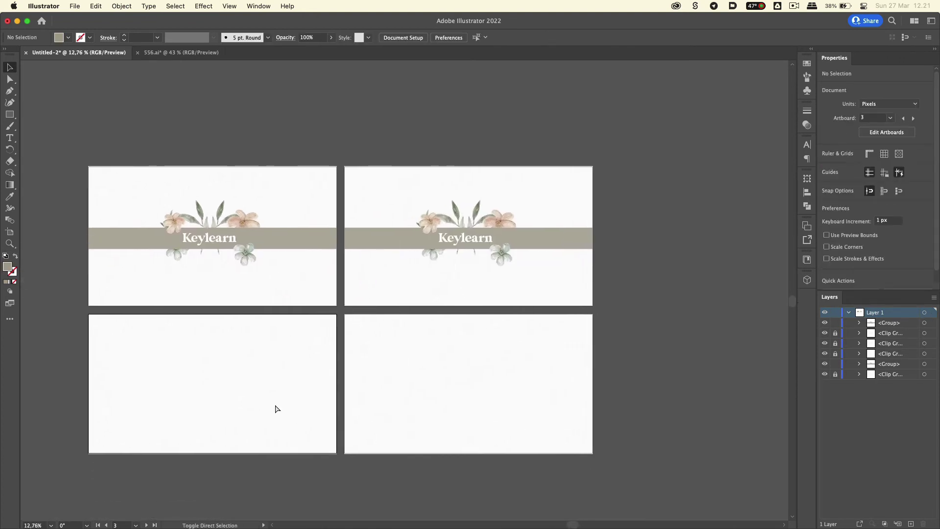
key("shift+super+v")
scroll(275, 409, "up", 3)
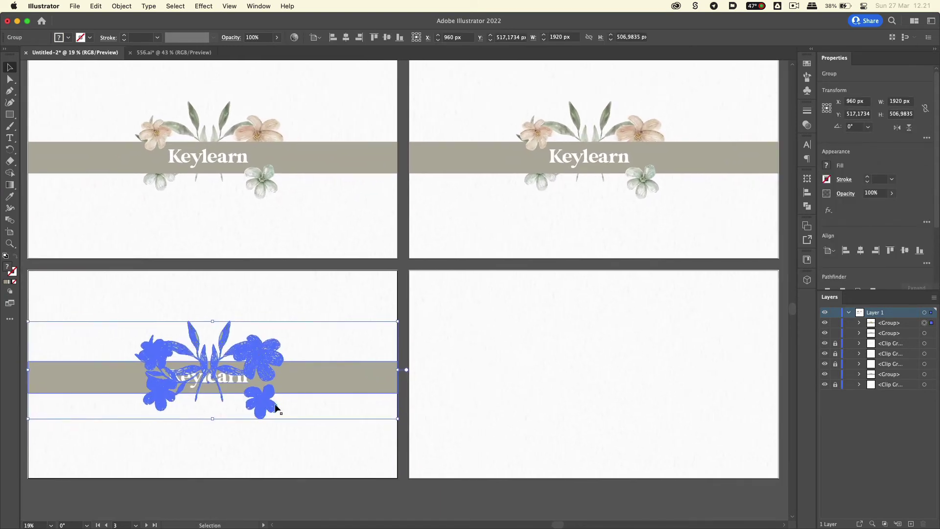
left_click(534, 361)
key("super")
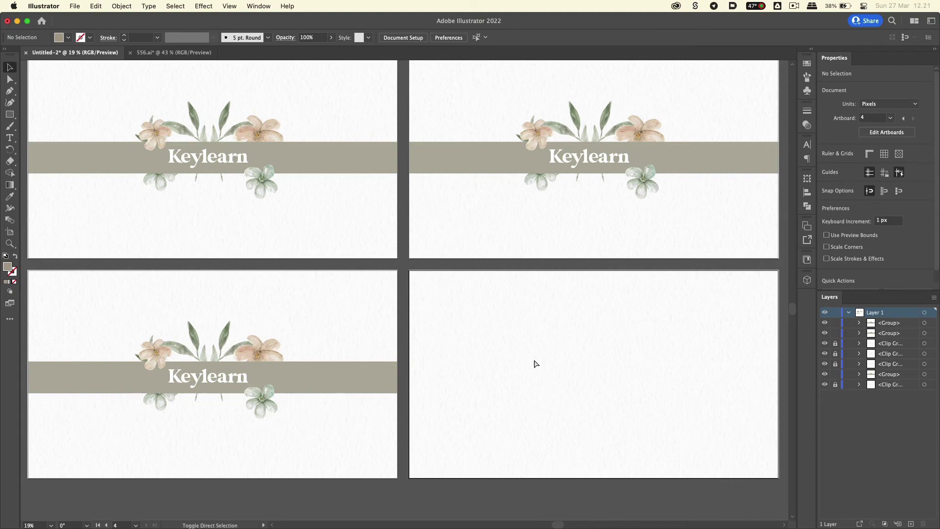
key("super+shift+v")
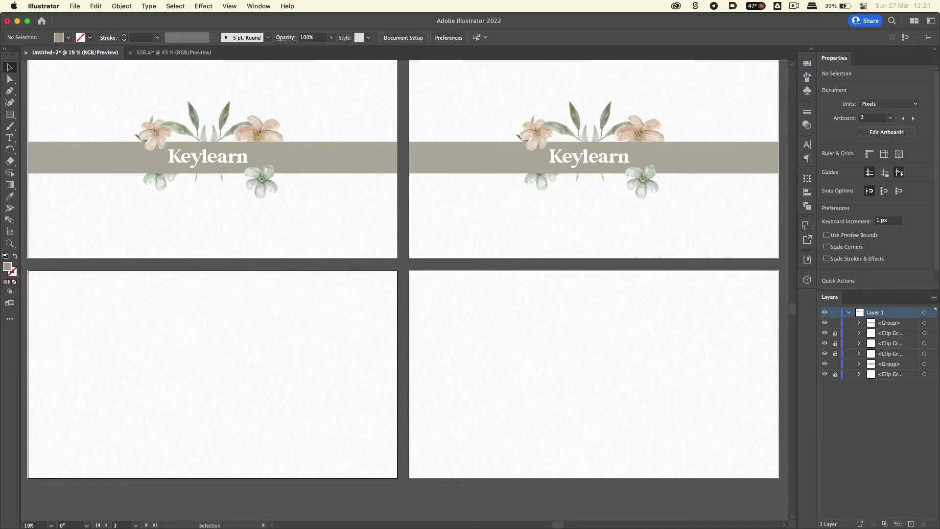
Step: Copy the banner from artboard 2 and paste it onto artboards 3 and 4 again
left_click(588, 157)
key("super+c")
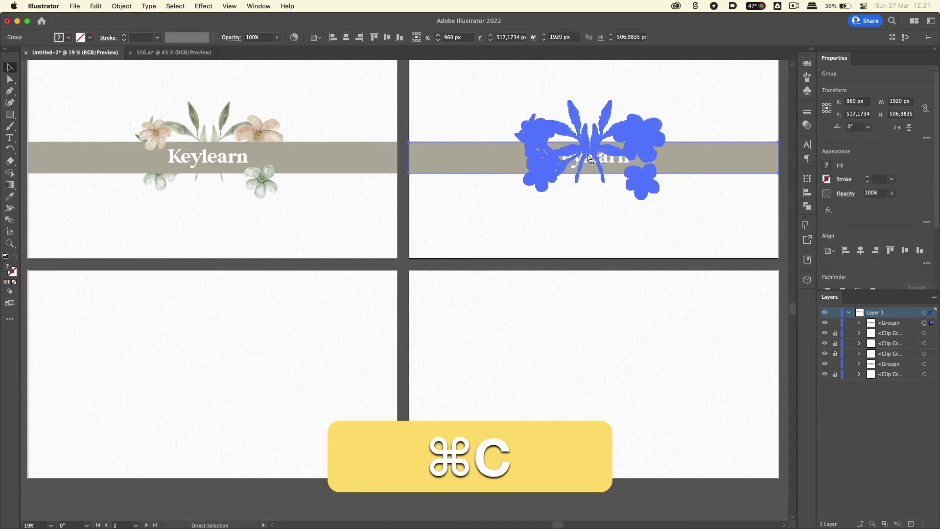
left_click(293, 351)
key("shift+super+v")
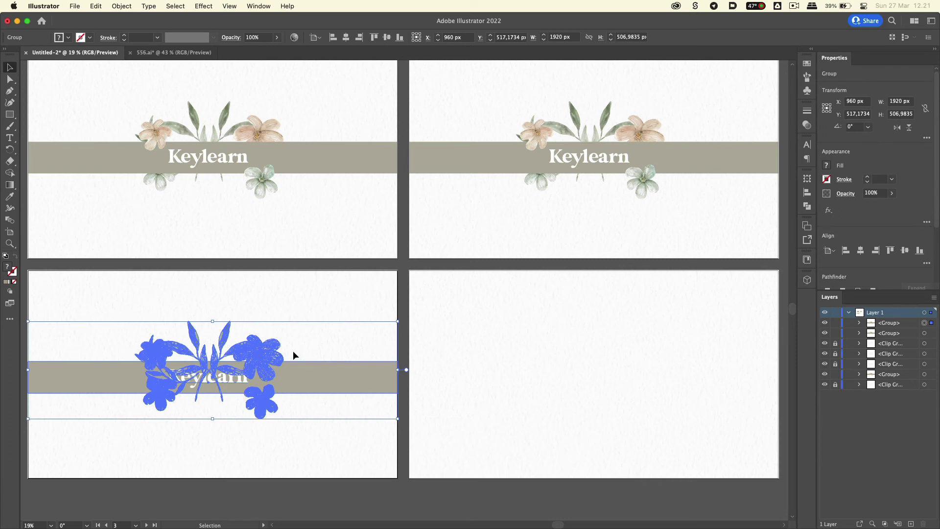
left_click(597, 363)
key("super+f")
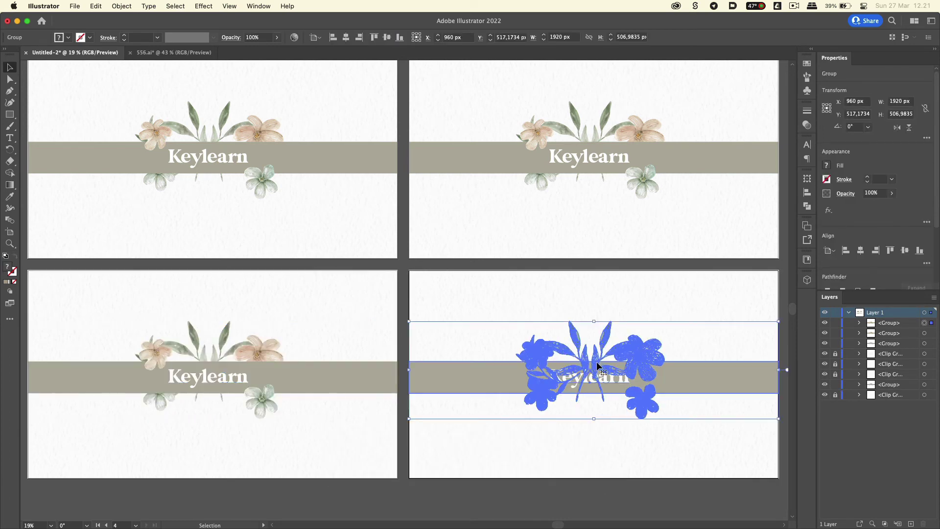
left_click(474, 492)
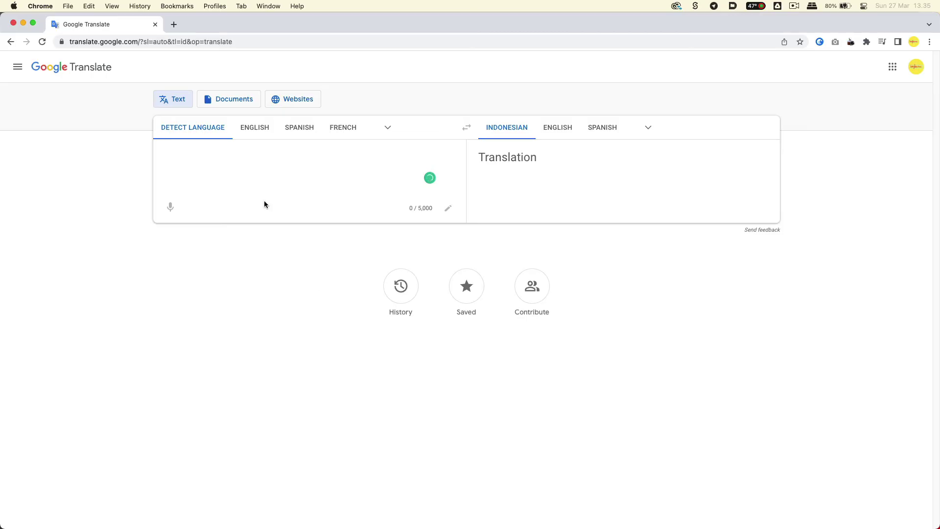
Step: Translate 'paste on all artboard' into Indonesian and play the translation aloud
type("paste on all artboard")
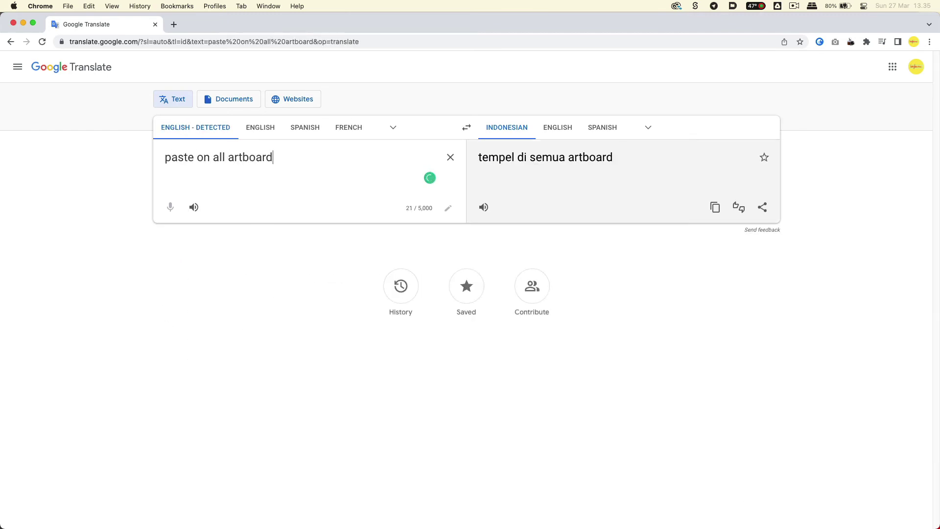
left_click(479, 213)
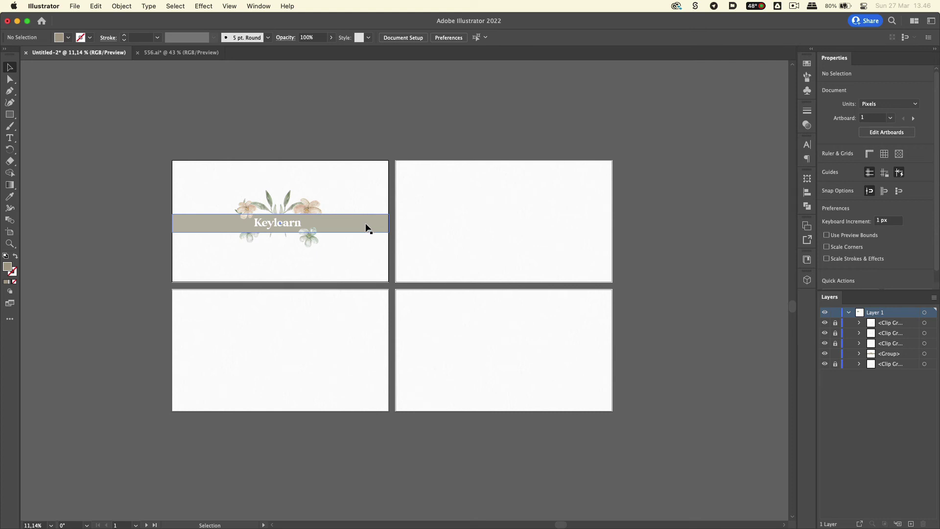
Step: Paste the Keylearn banner in place on artboards 2, 3 and 4, then undo it
left_click(368, 227)
left_click(461, 242)
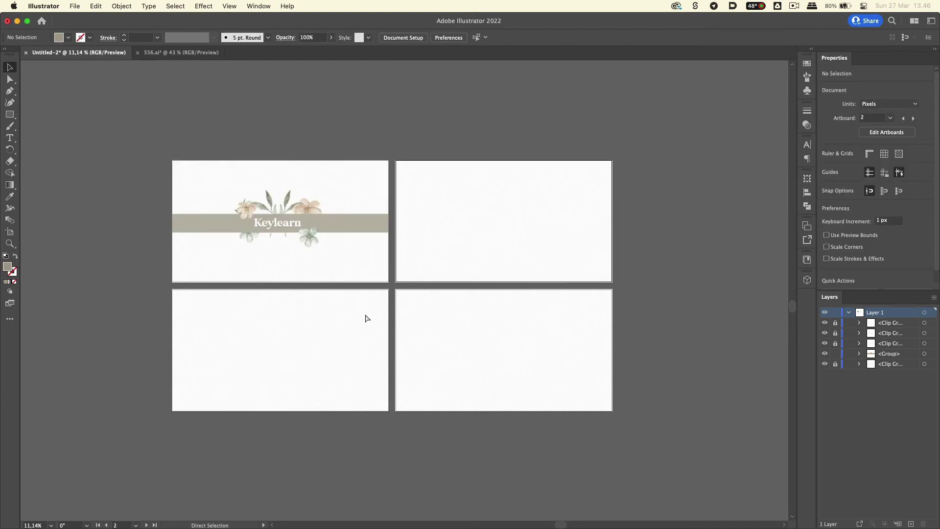
key("super+shift+v")
left_click(342, 336)
key("super+shift+v")
left_click(459, 345)
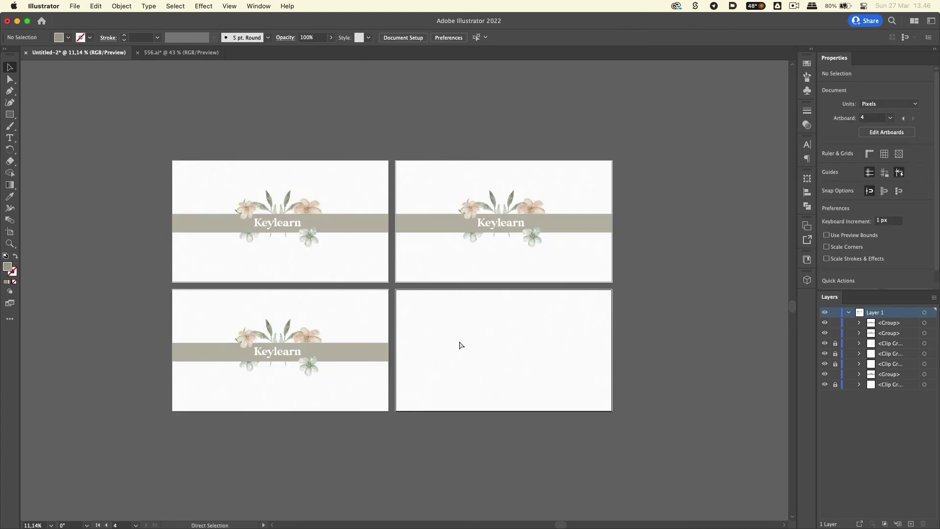
key("super+shift+v")
left_click(675, 333)
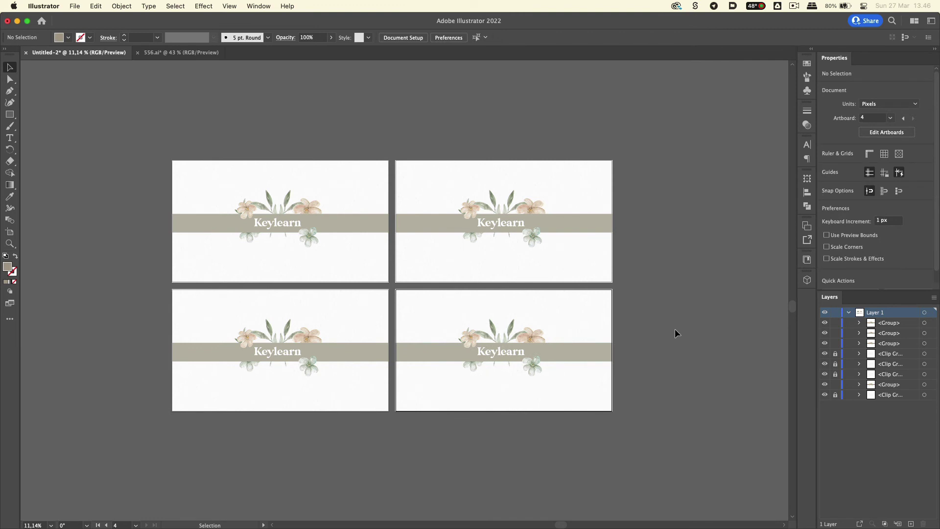
key("super+z")
key("super+z")
key("super+z")
Step: Copy the Keylearn group and paste it on all artboards, including the empty fourth one
key("super+c")
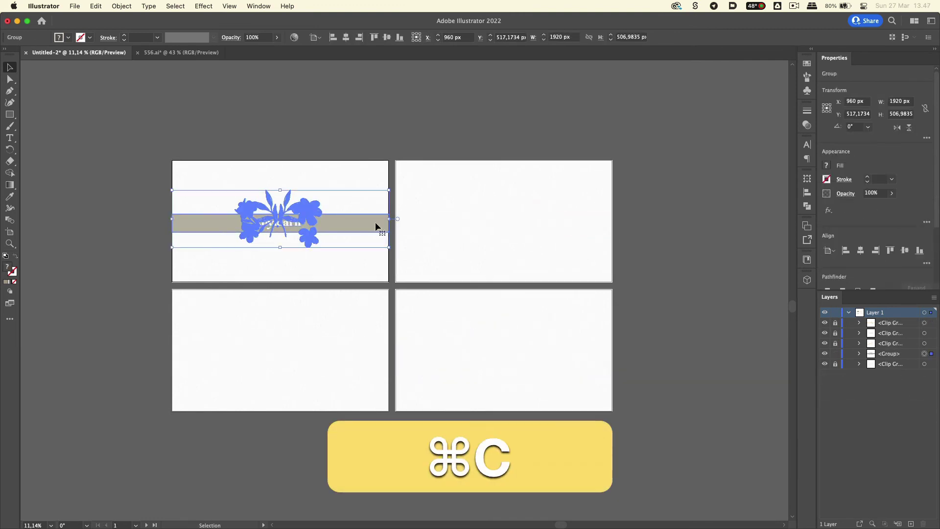
key("alt+shift+super+v")
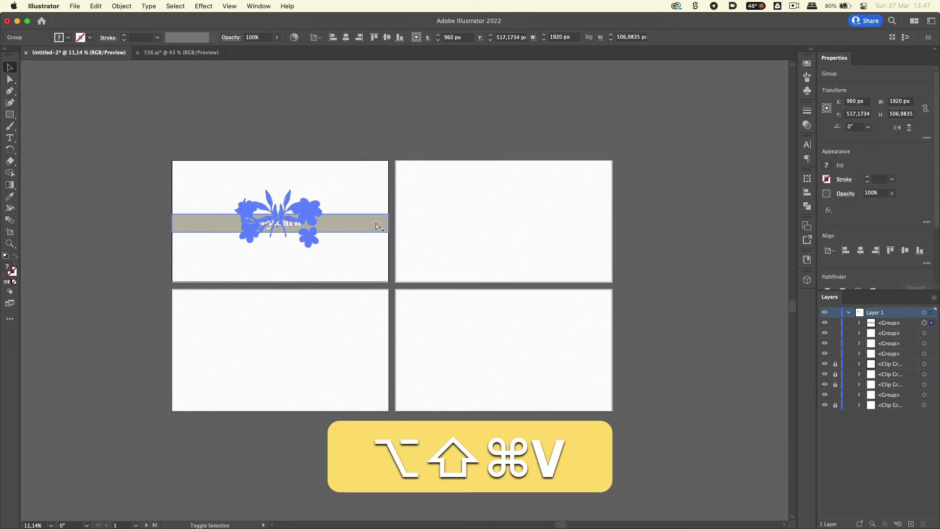
left_click(517, 129)
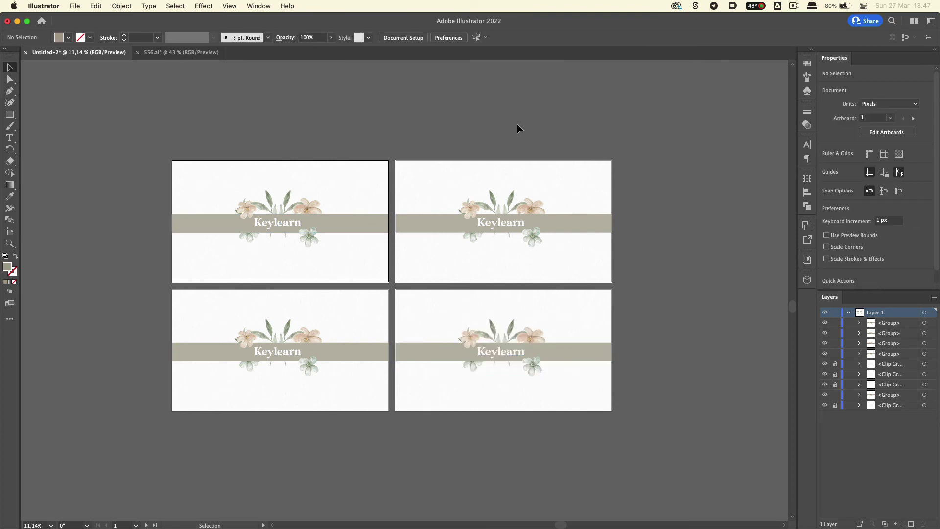
key("super+z")
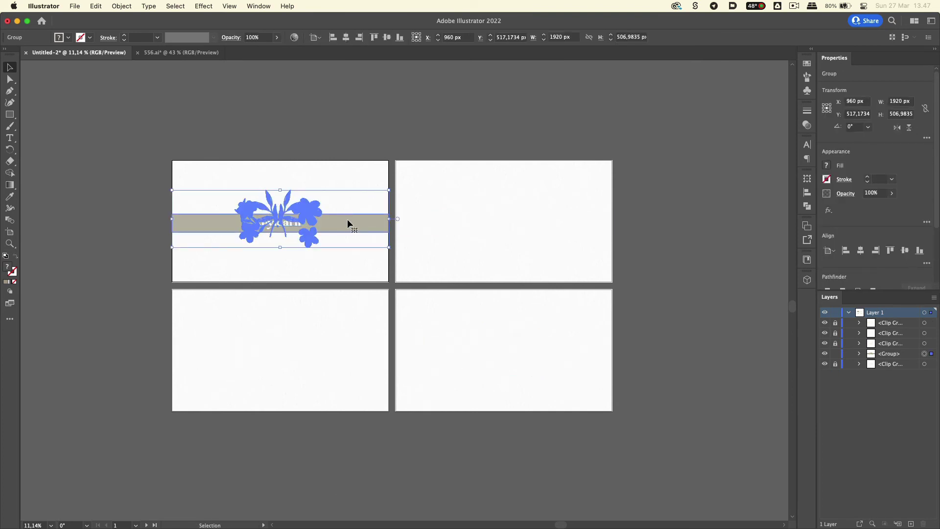
key("alt+shift+super+v")
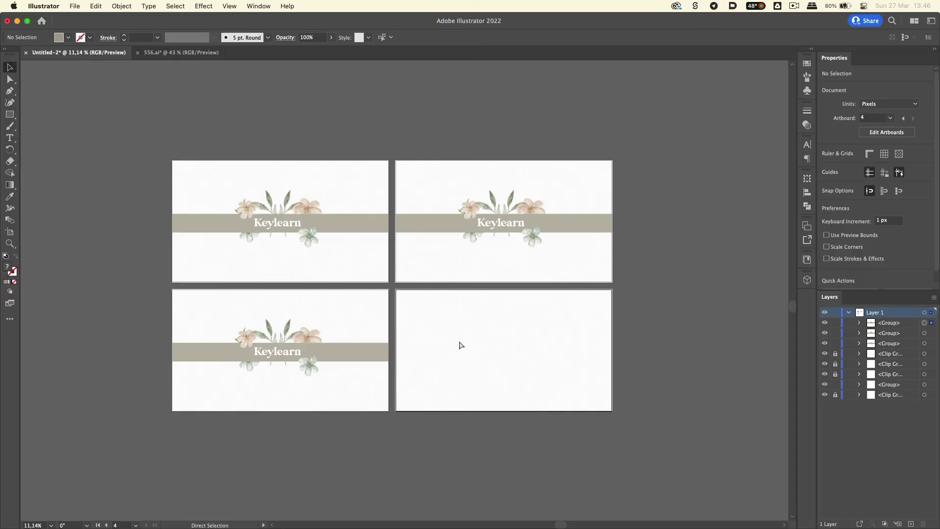
key("shift+super+v")
left_click(675, 333)
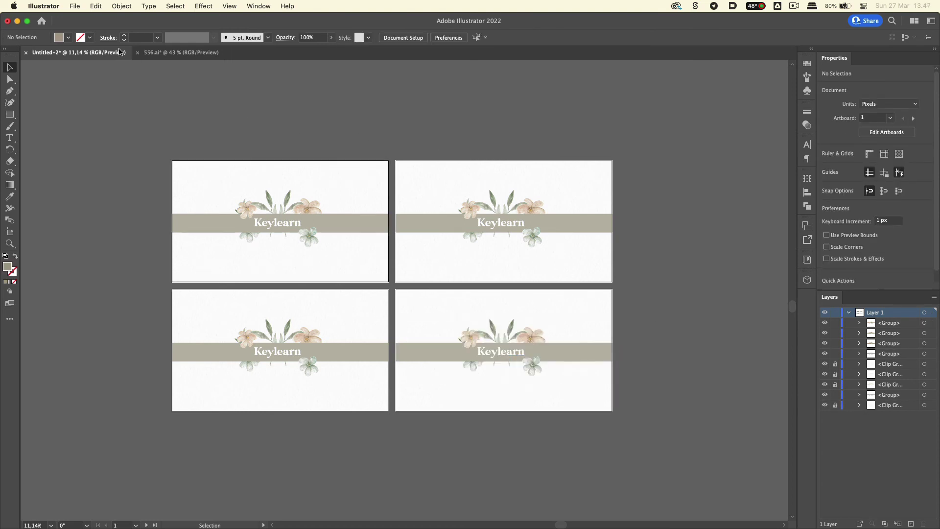
Step: Open the Edit menu to view its editing commands
left_click(95, 6)
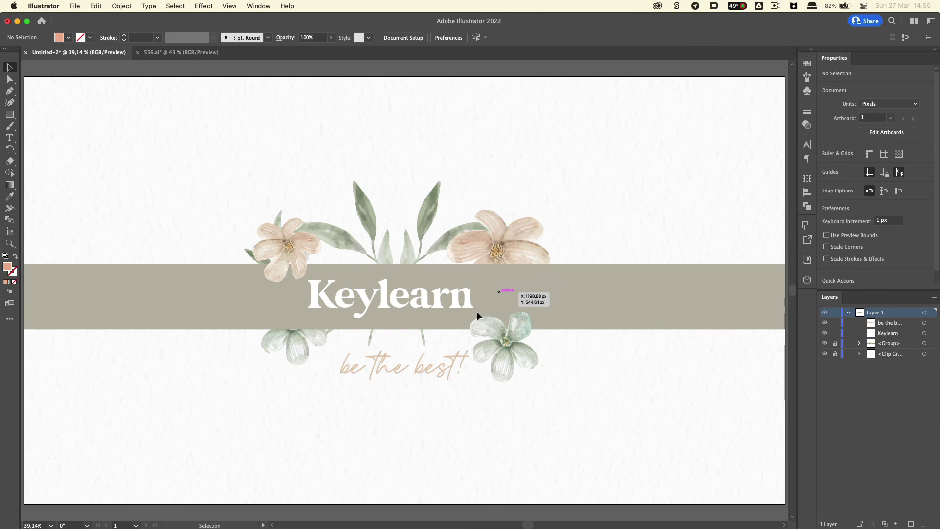
key("t")
left_click(427, 369)
key("super+a")
key("super+c")
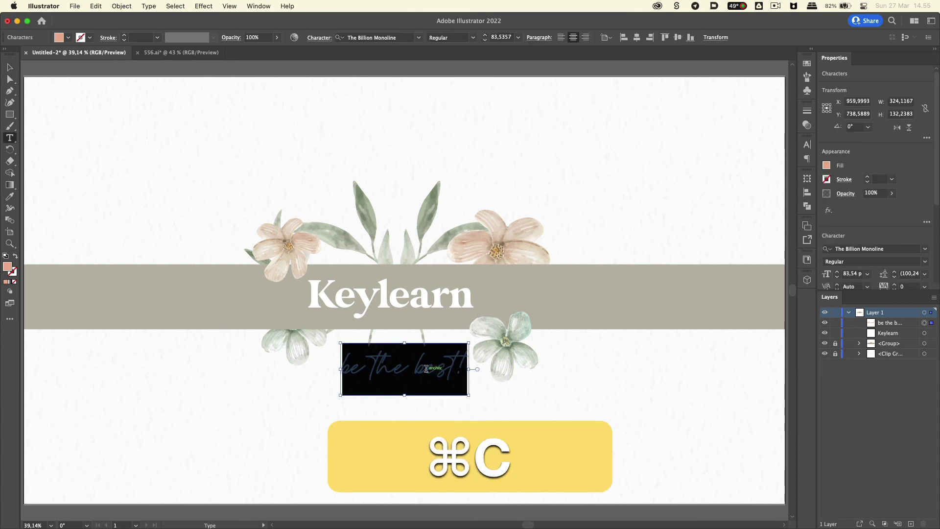
left_click(470, 297)
key("Right")
key("super+Right")
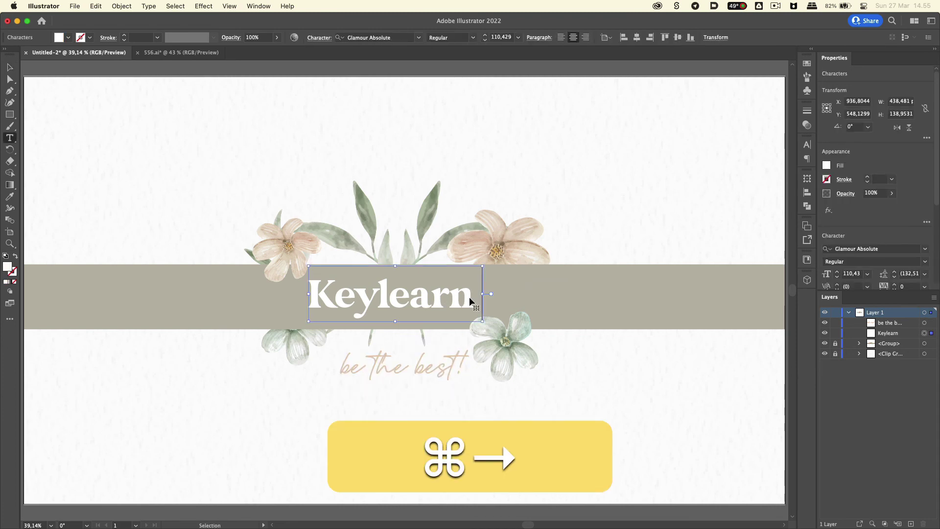
key("super+v")
key("Escape")
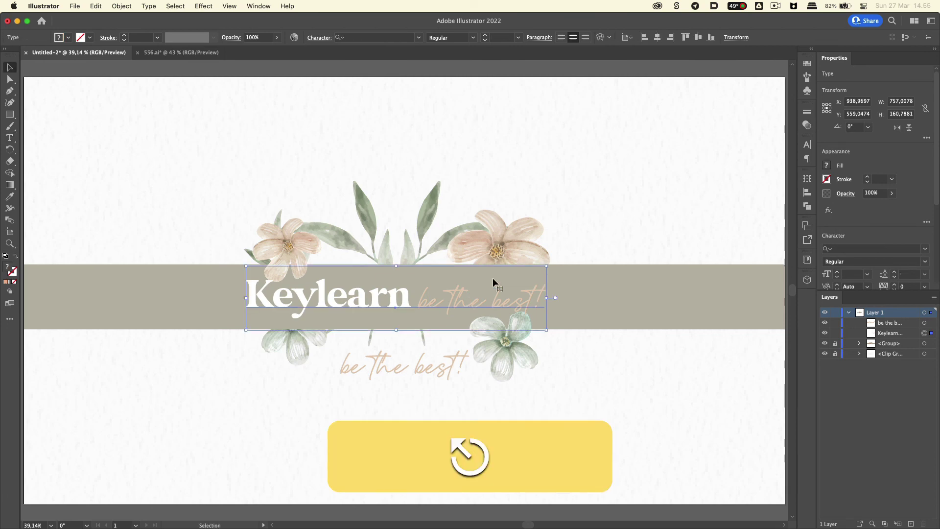
left_click(625, 189)
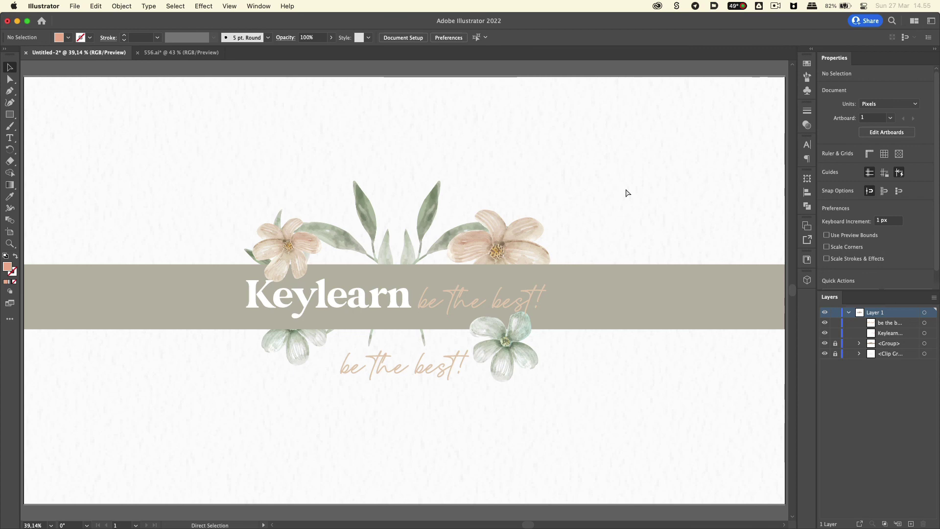
key("super+z")
key("super+z")
Step: Paste 'be the best!' without formatting right after Keylearn in the banner headline
double_click(441, 374)
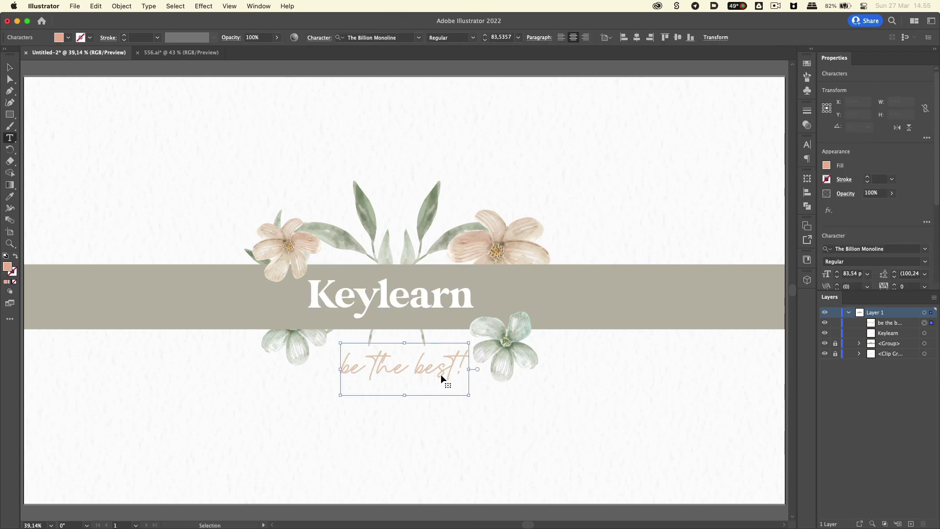
left_click(472, 305)
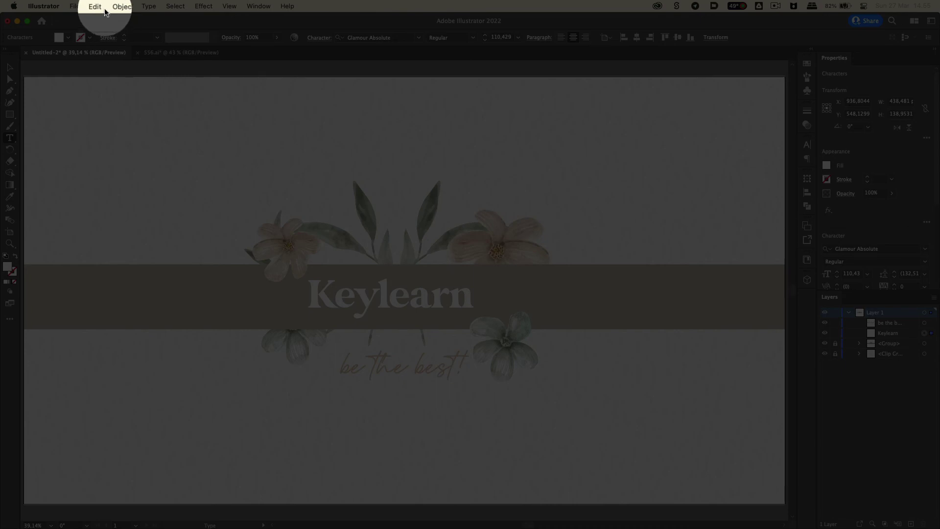
left_click(104, 8)
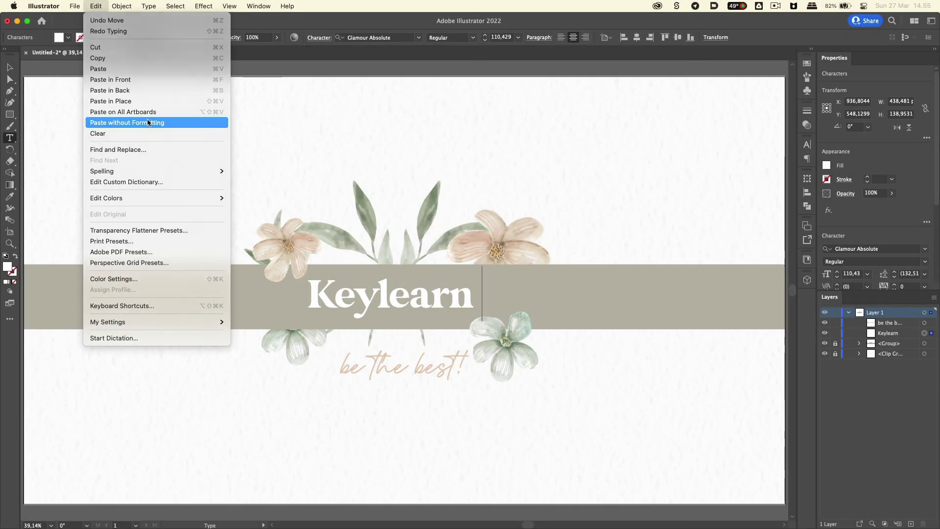
left_click(149, 123)
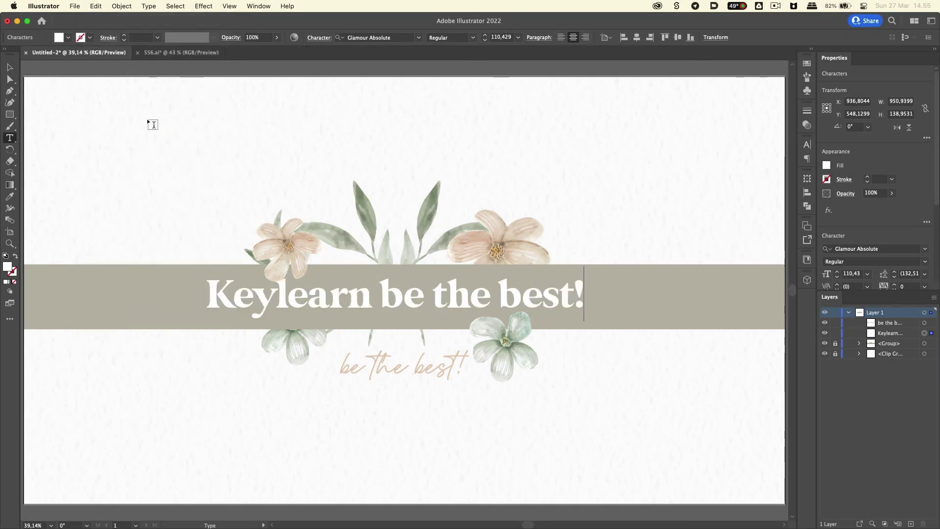
key("Escape")
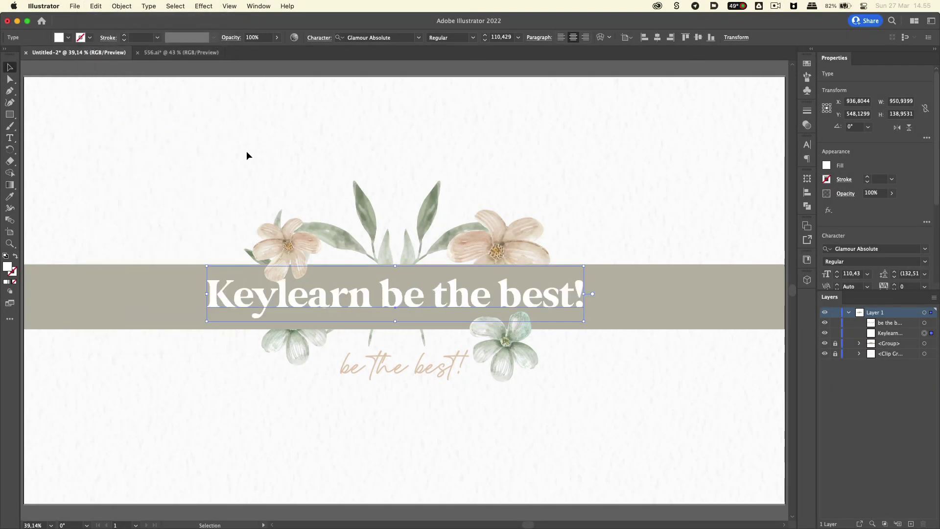
left_click(248, 153)
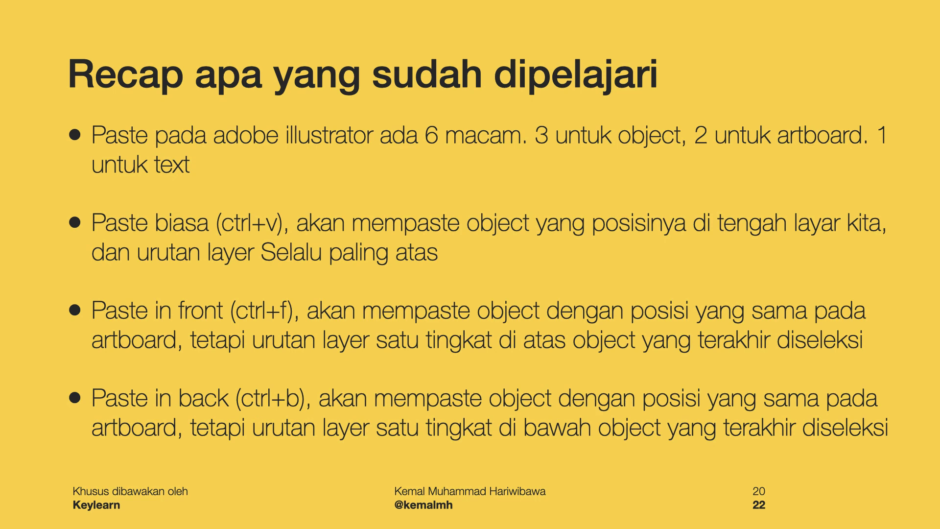
key("Right")
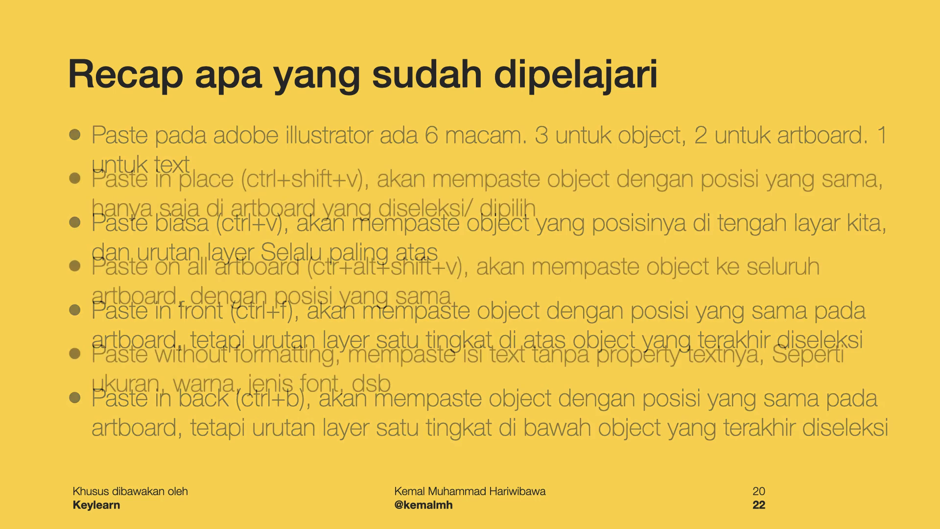